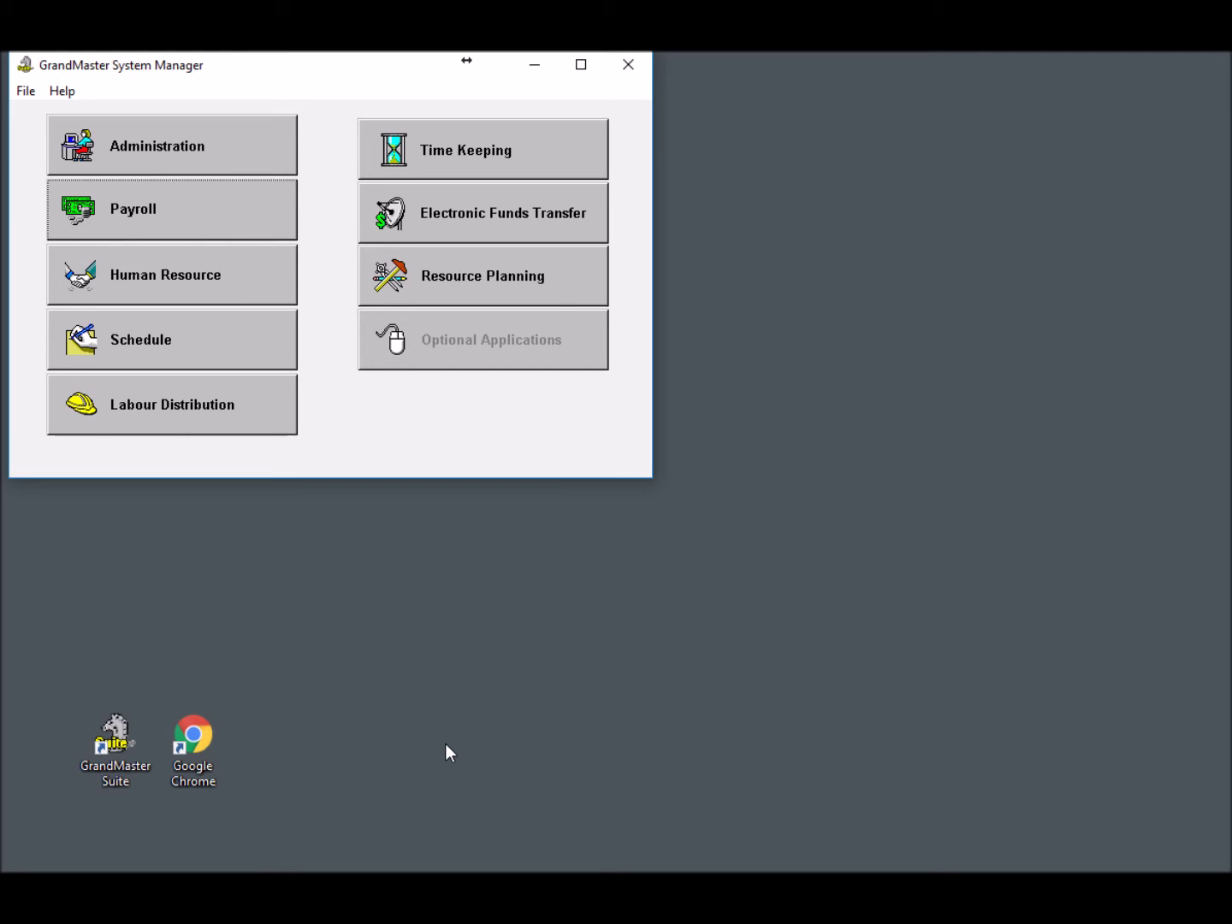
Open the SIMPLE payroll and show its four employees in the Employee Module list.
click(126, 209)
click(36, 127)
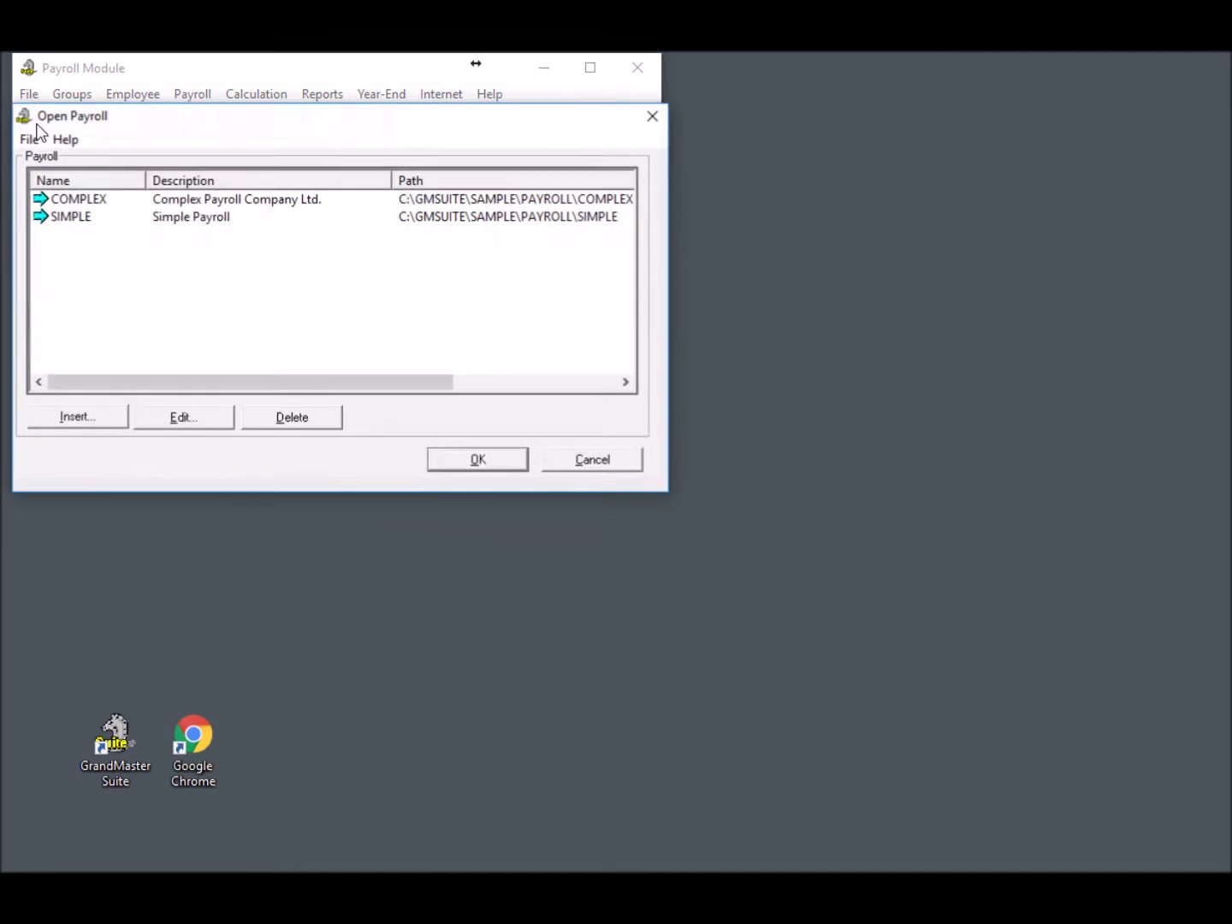
double_click(70, 214)
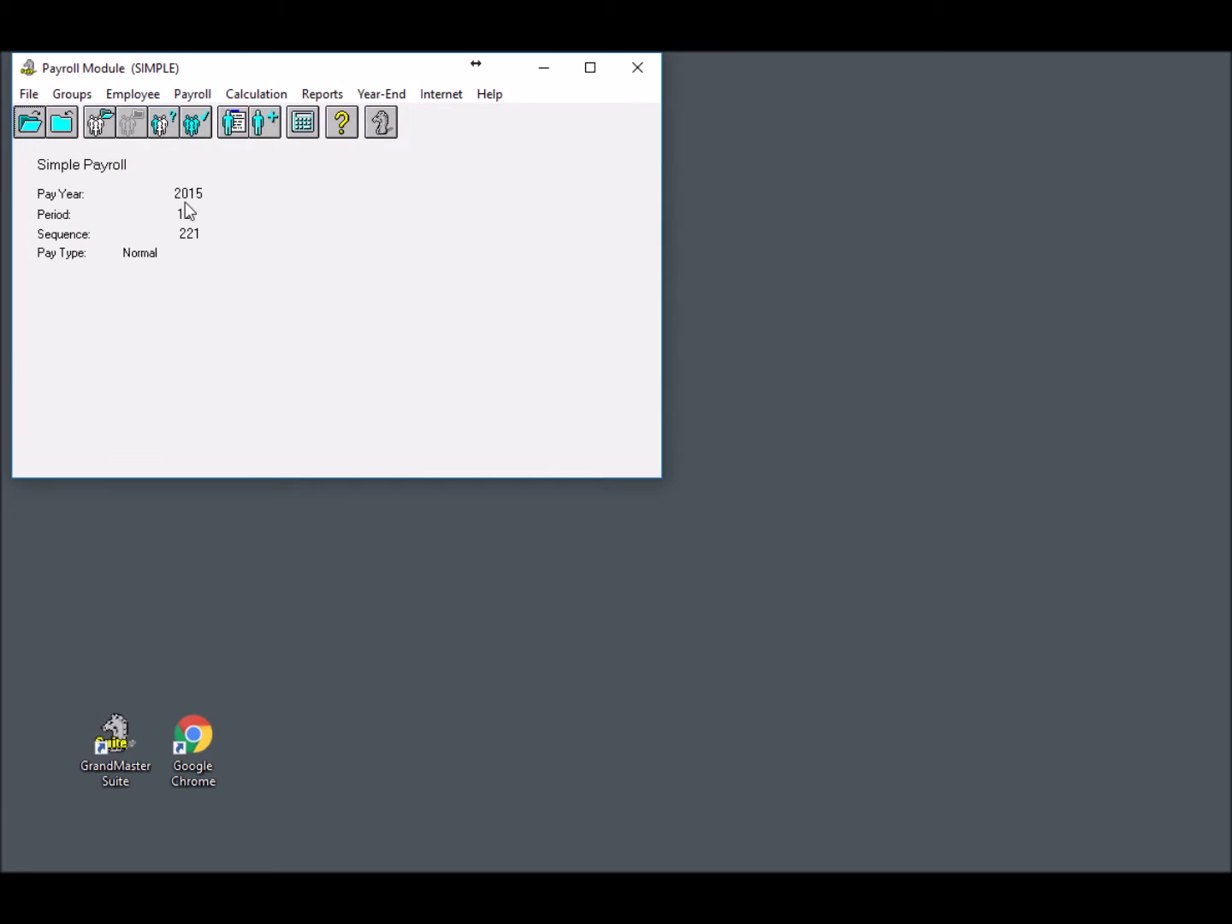
click(237, 119)
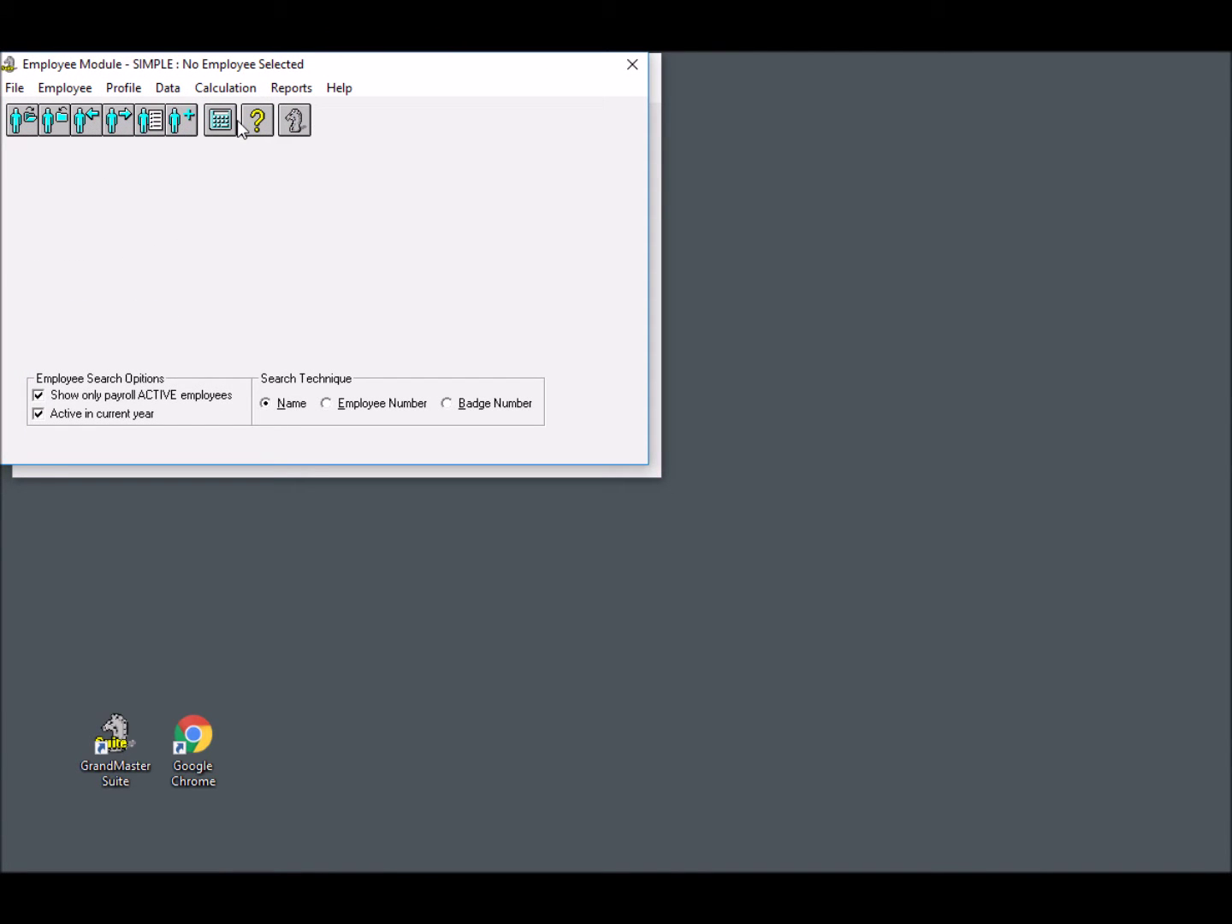
click(151, 121)
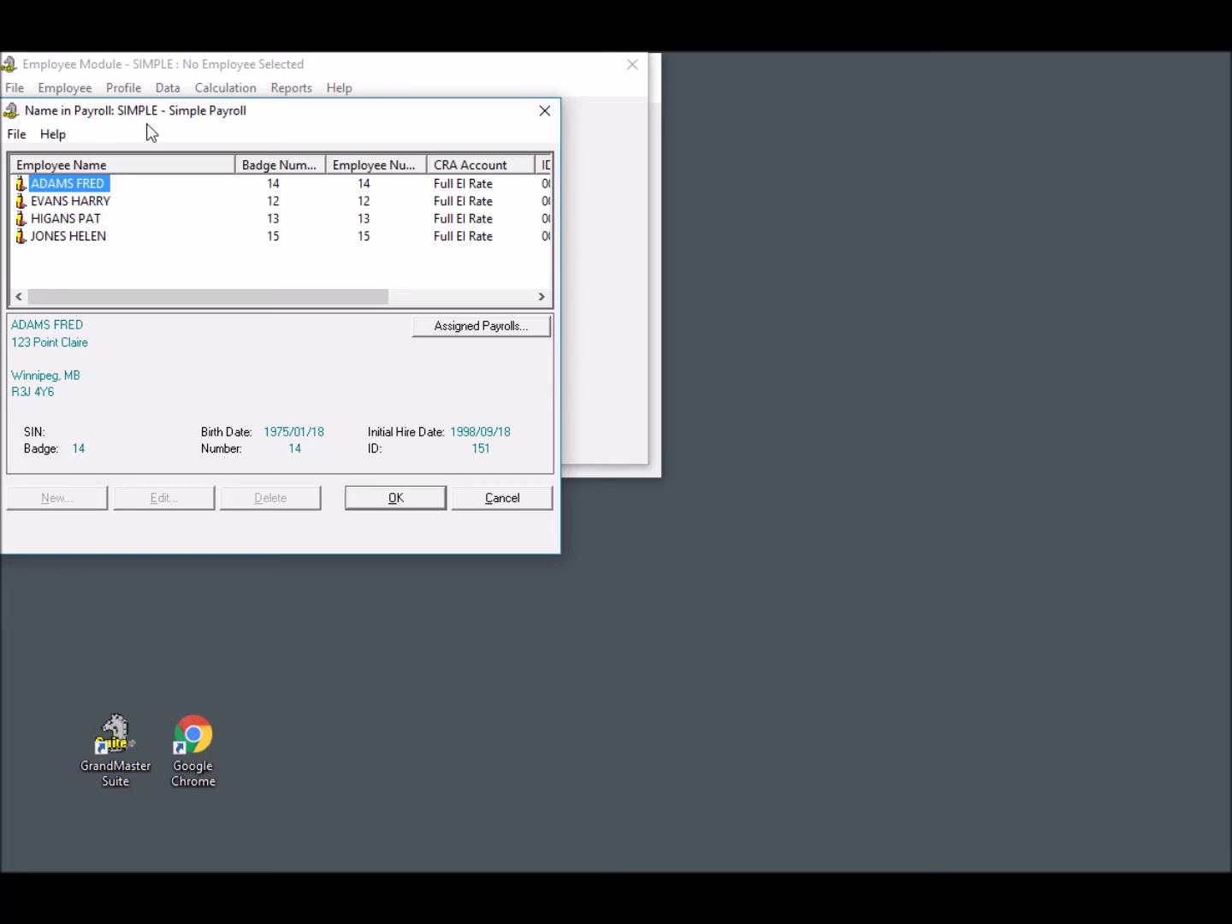
click(94, 237)
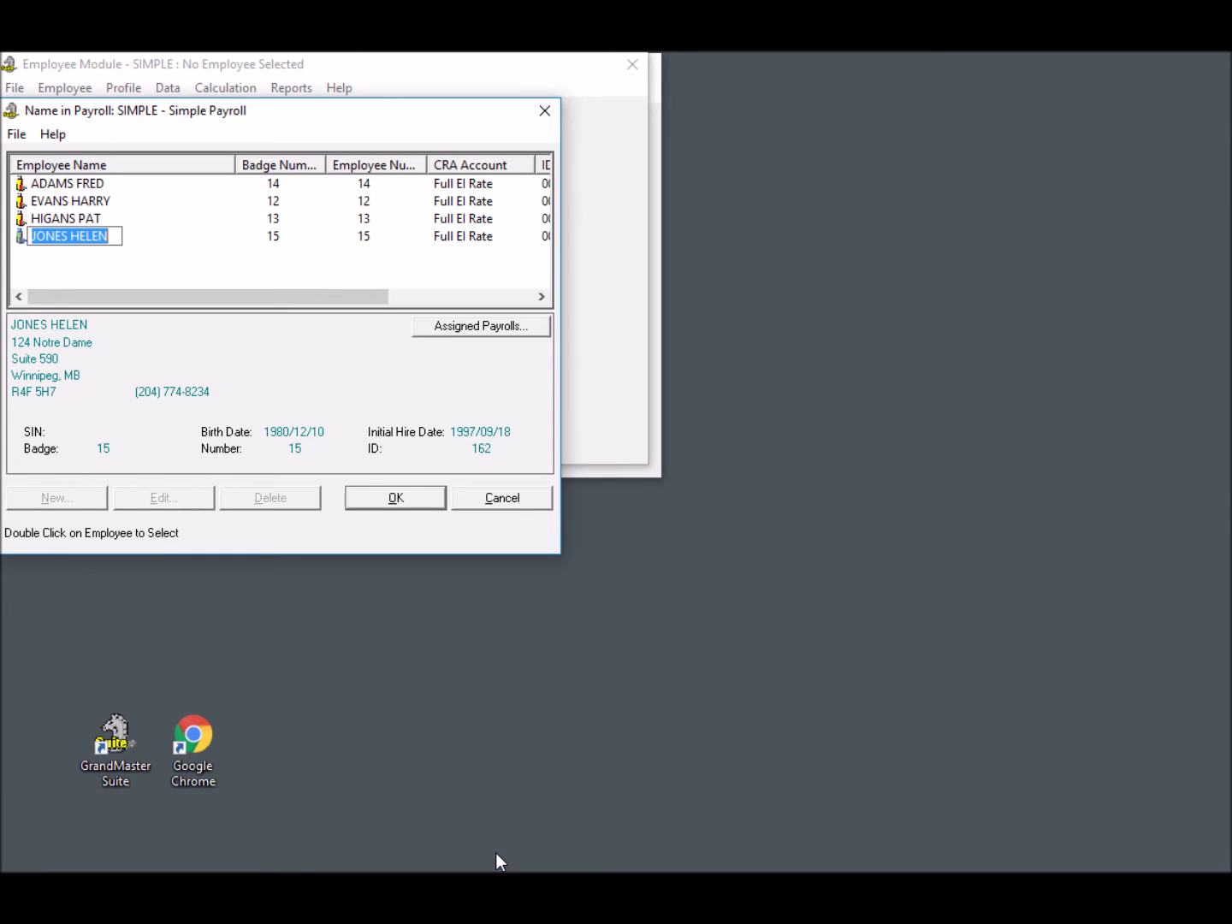
click(82, 182)
click(86, 202)
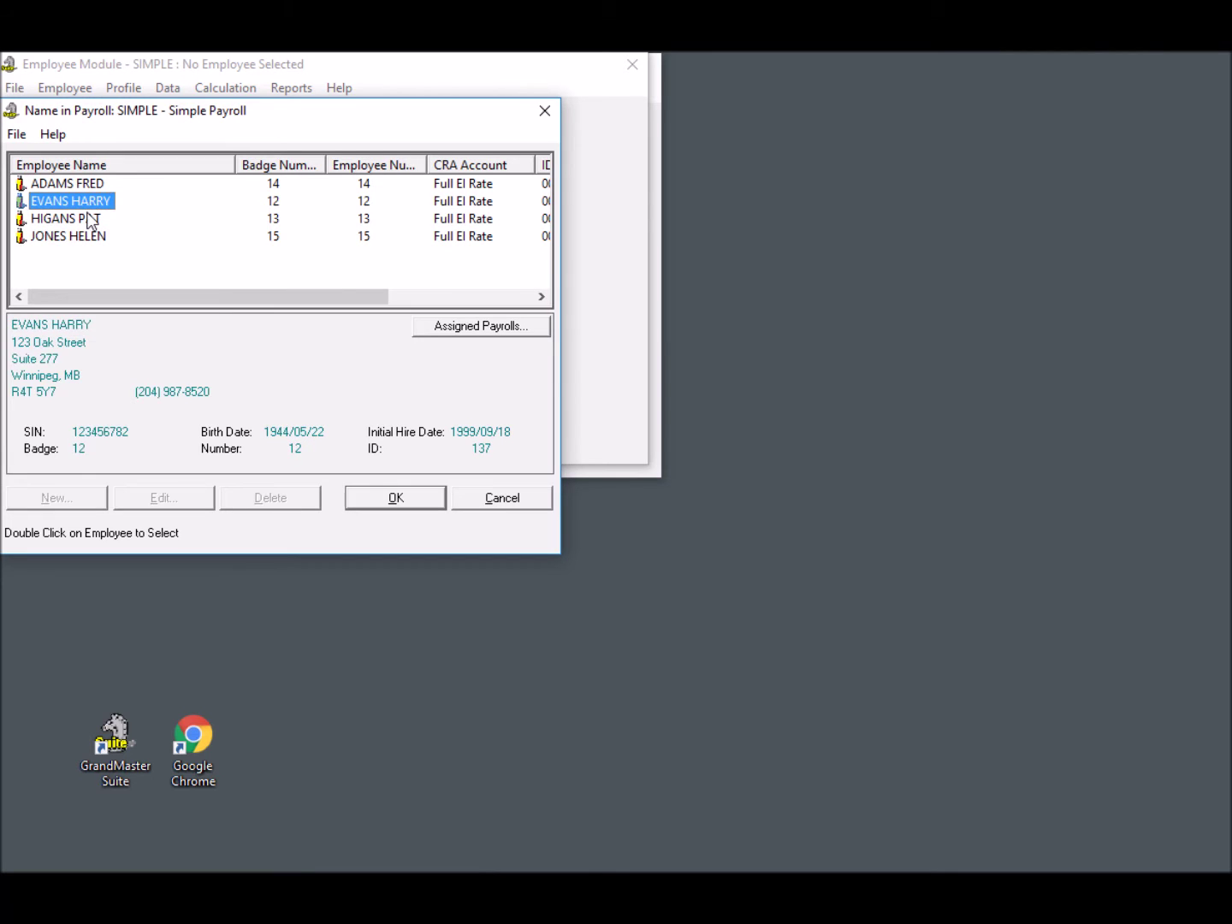
click(89, 223)
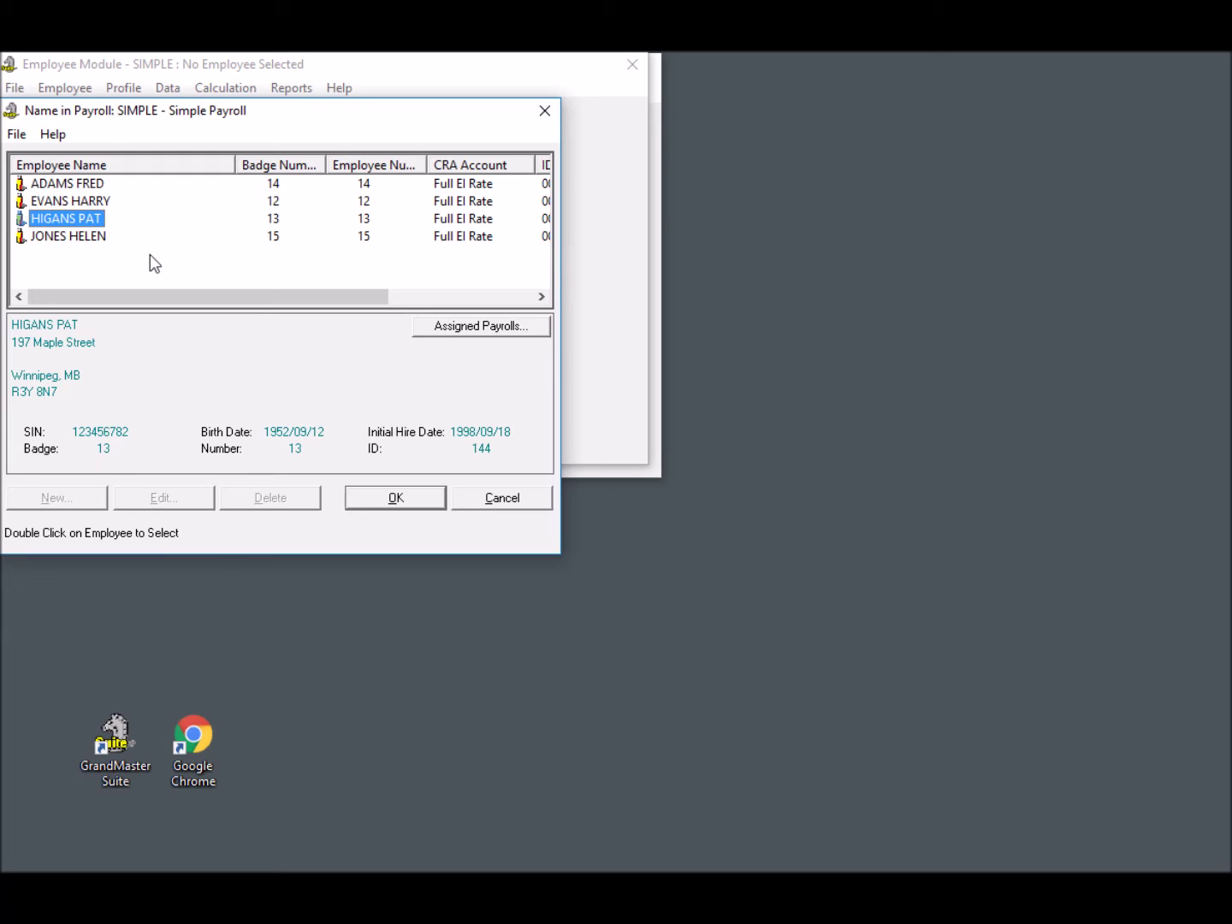
click(100, 236)
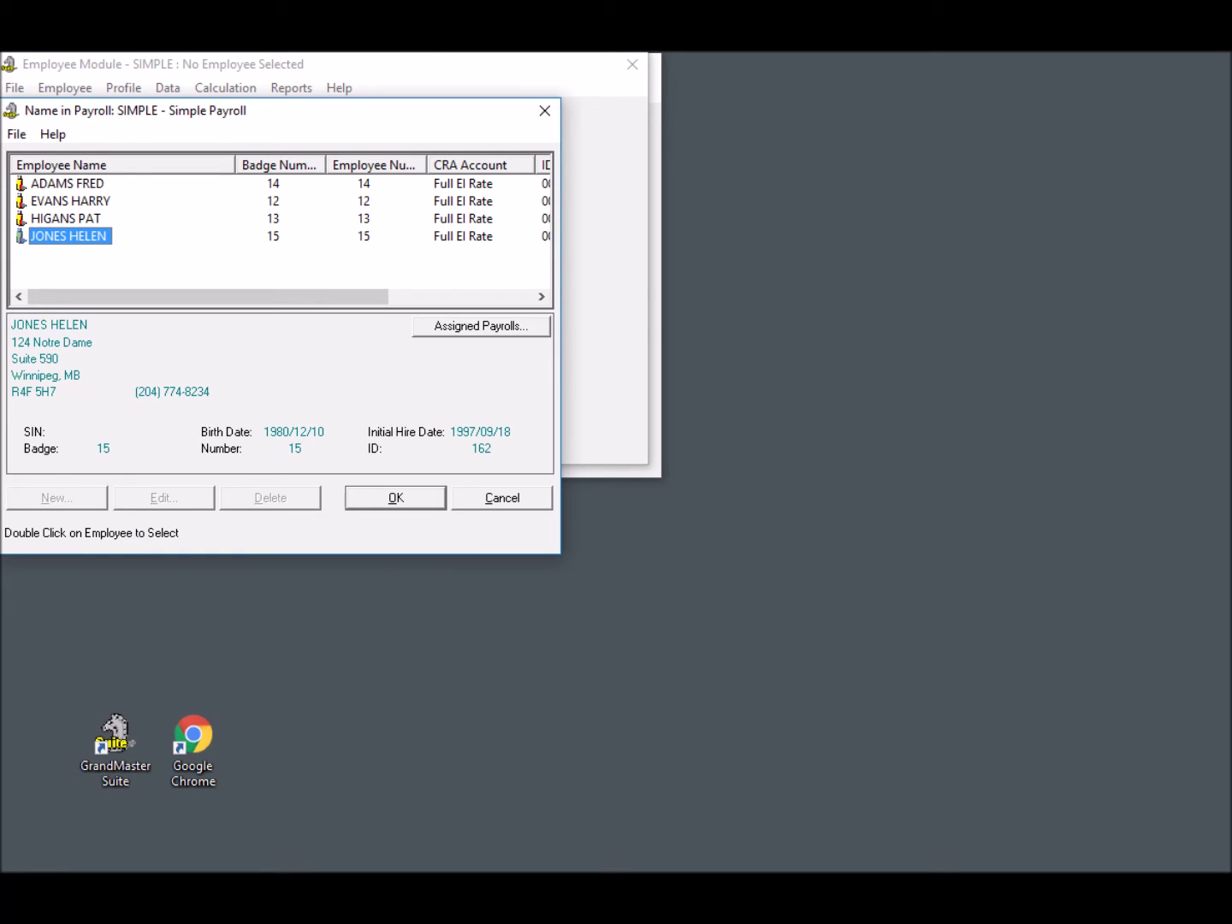
key(F2)
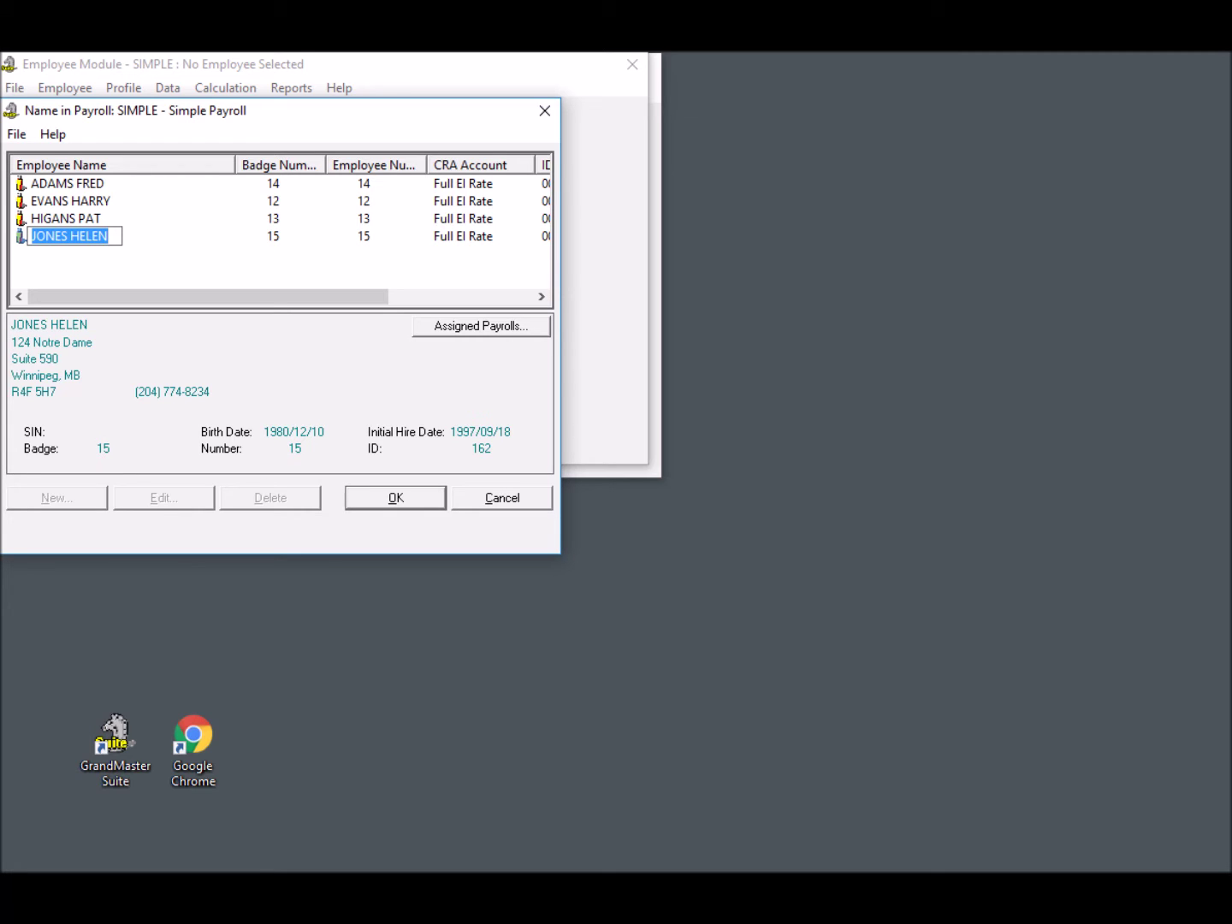
click(543, 111)
Close the Employee Module and open the Reports > History > Employee Pay Statements > EFT Statement settings.
click(634, 76)
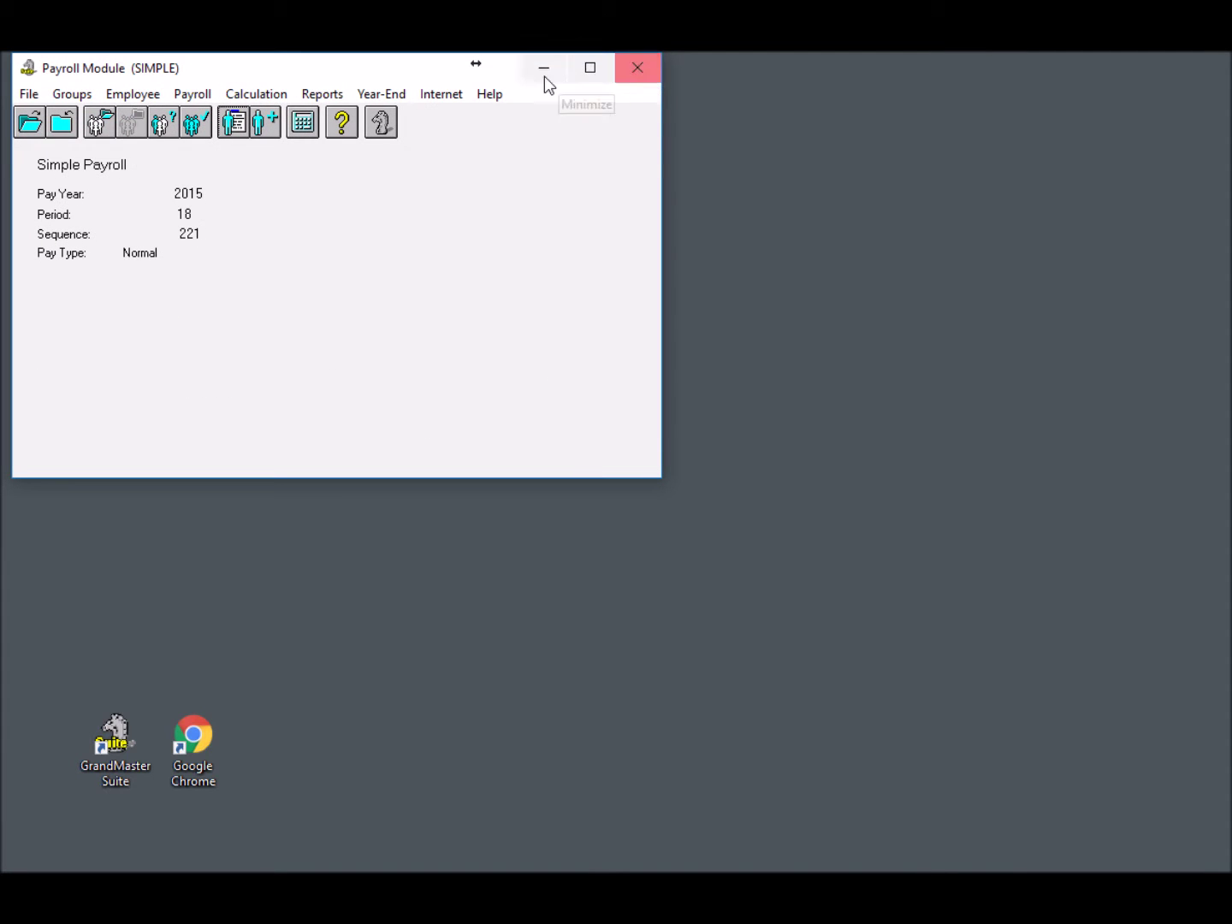
click(324, 94)
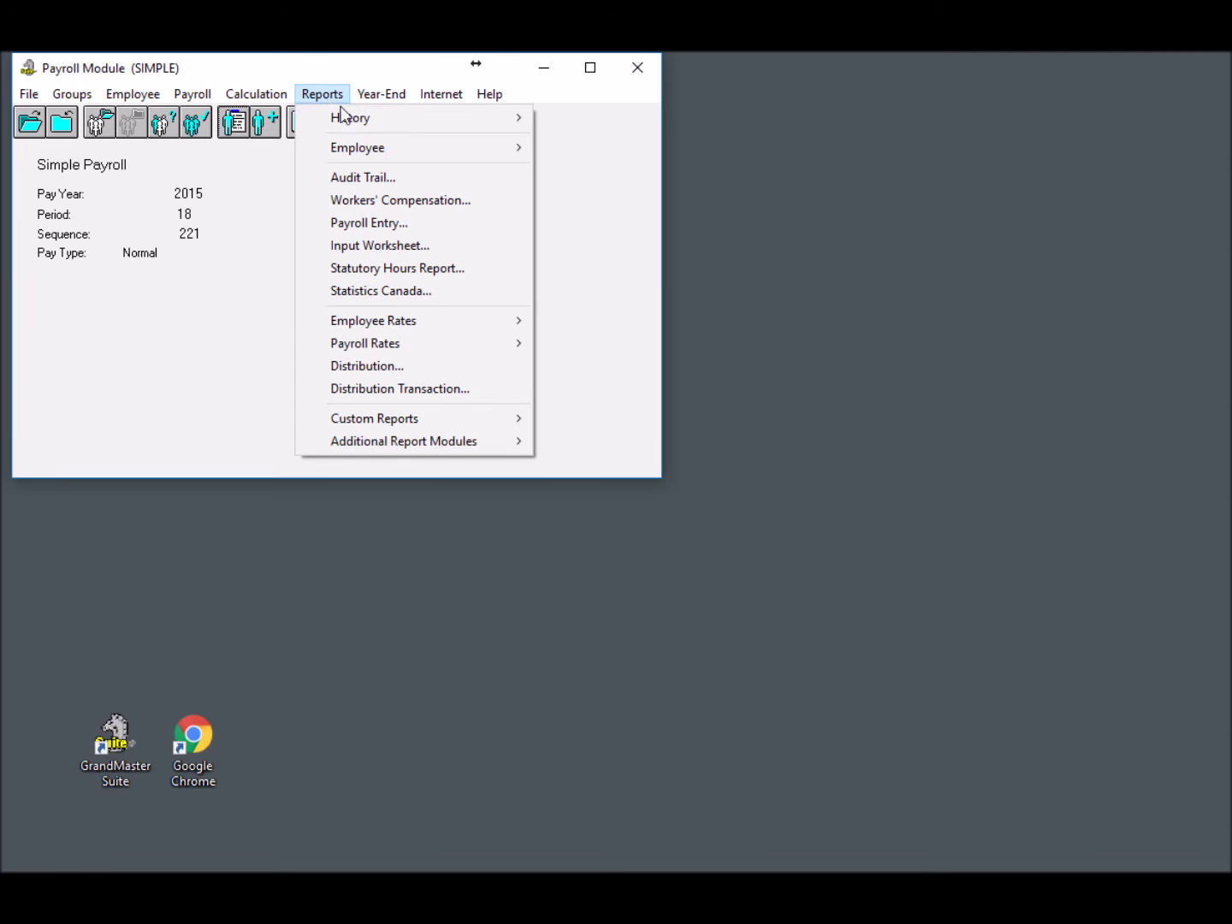
mouse_move(389, 125)
mouse_move(652, 141)
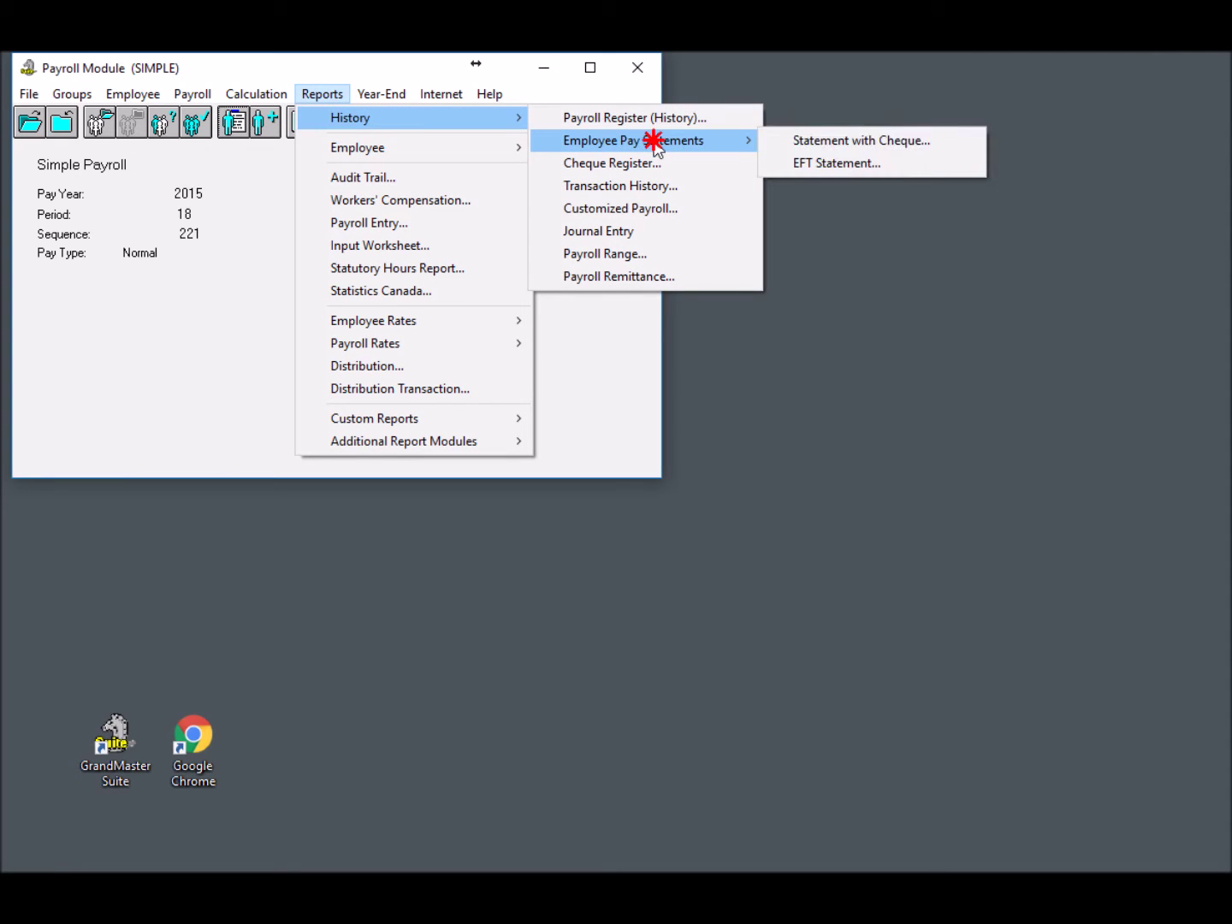
click(832, 165)
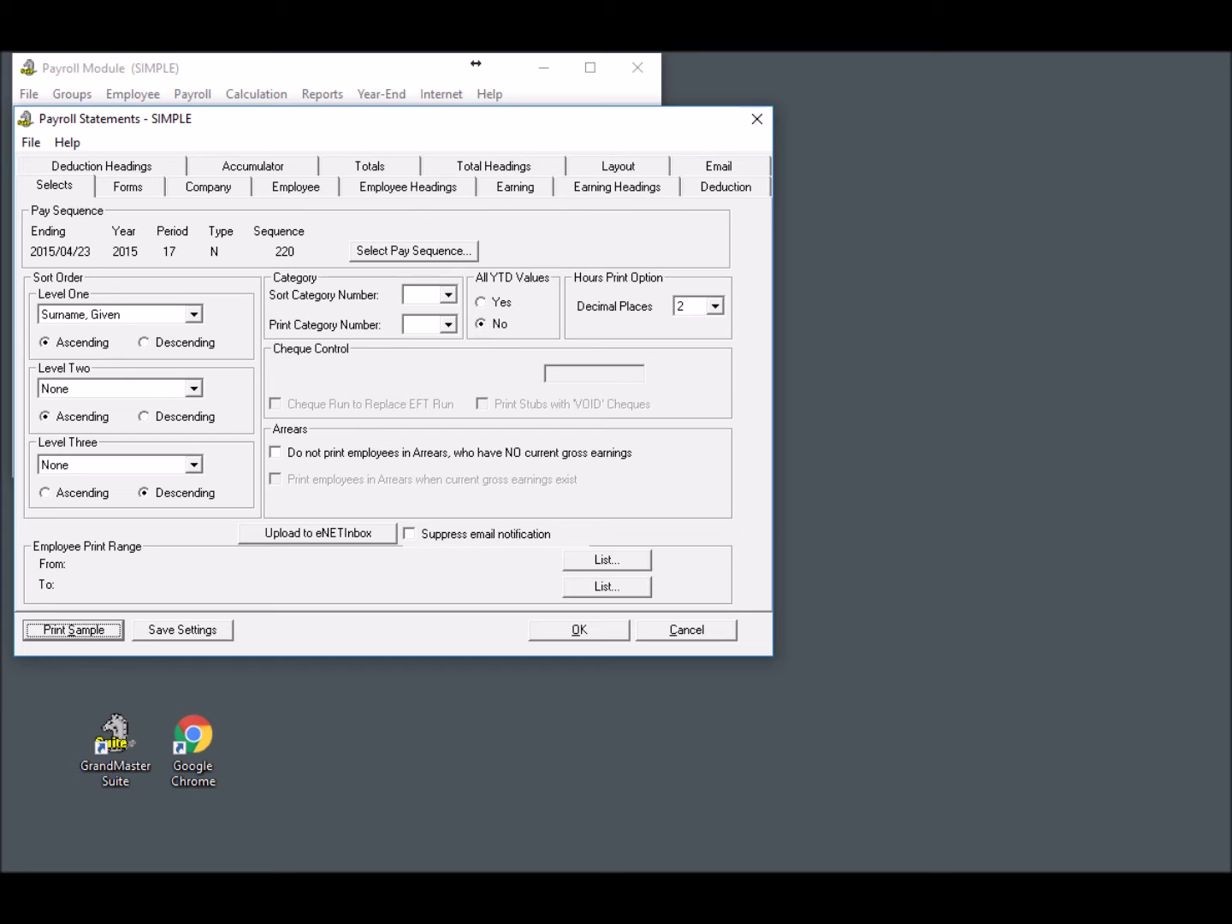
Select pay sequence 220 (Period 17, ending 2015/04/23) for the pay statements.
click(405, 250)
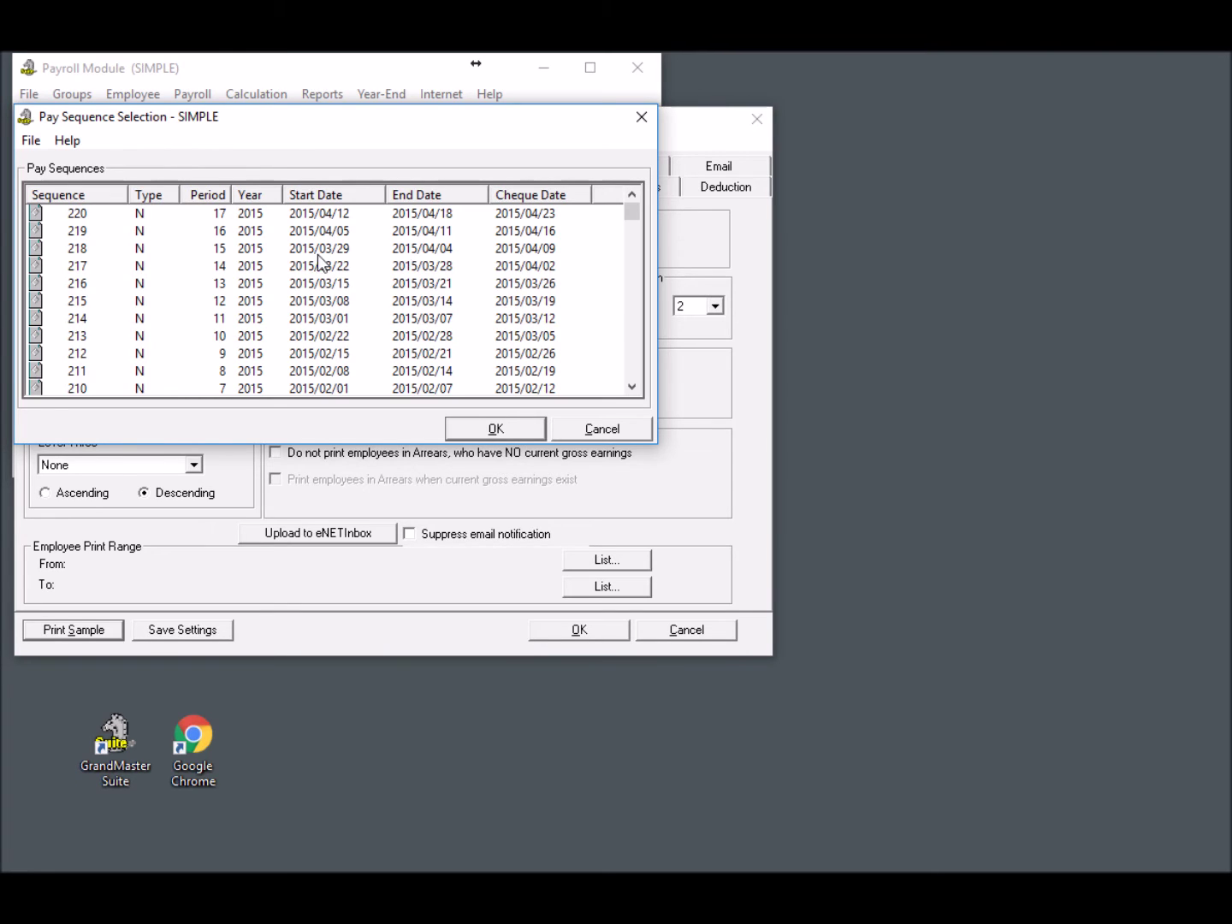
click(78, 216)
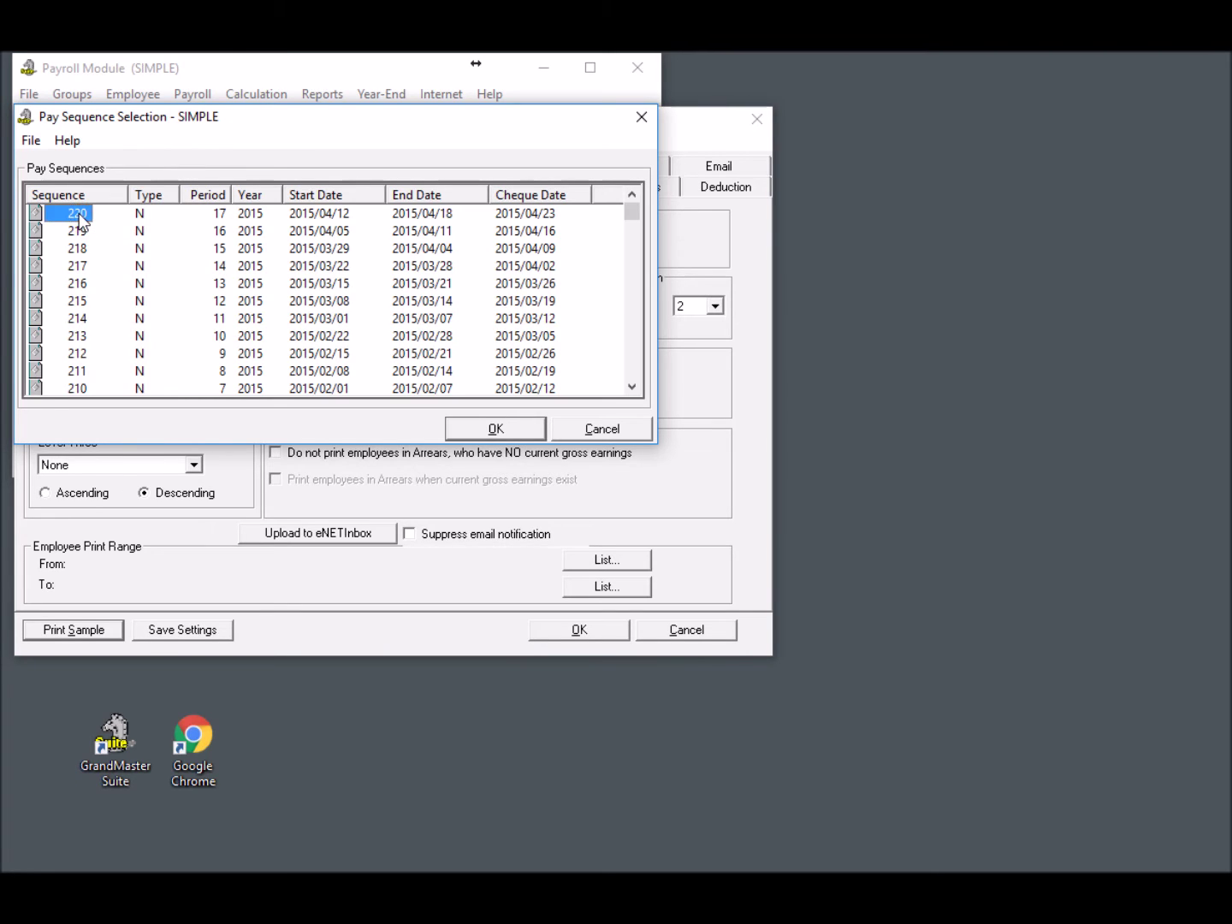
click(489, 430)
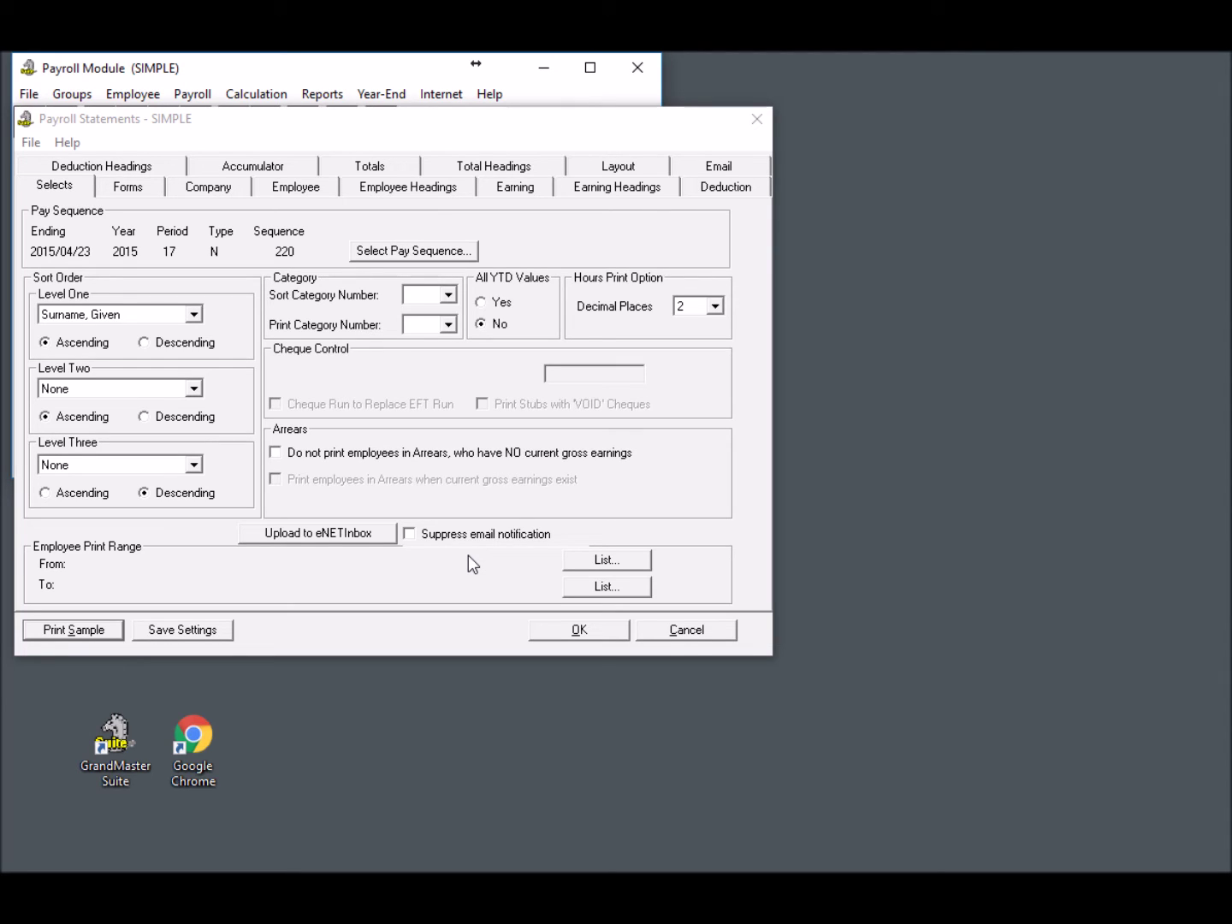
Upload the sequence 220 pay statements to eNETInbox and review the results for 4 uploaded reports.
click(463, 564)
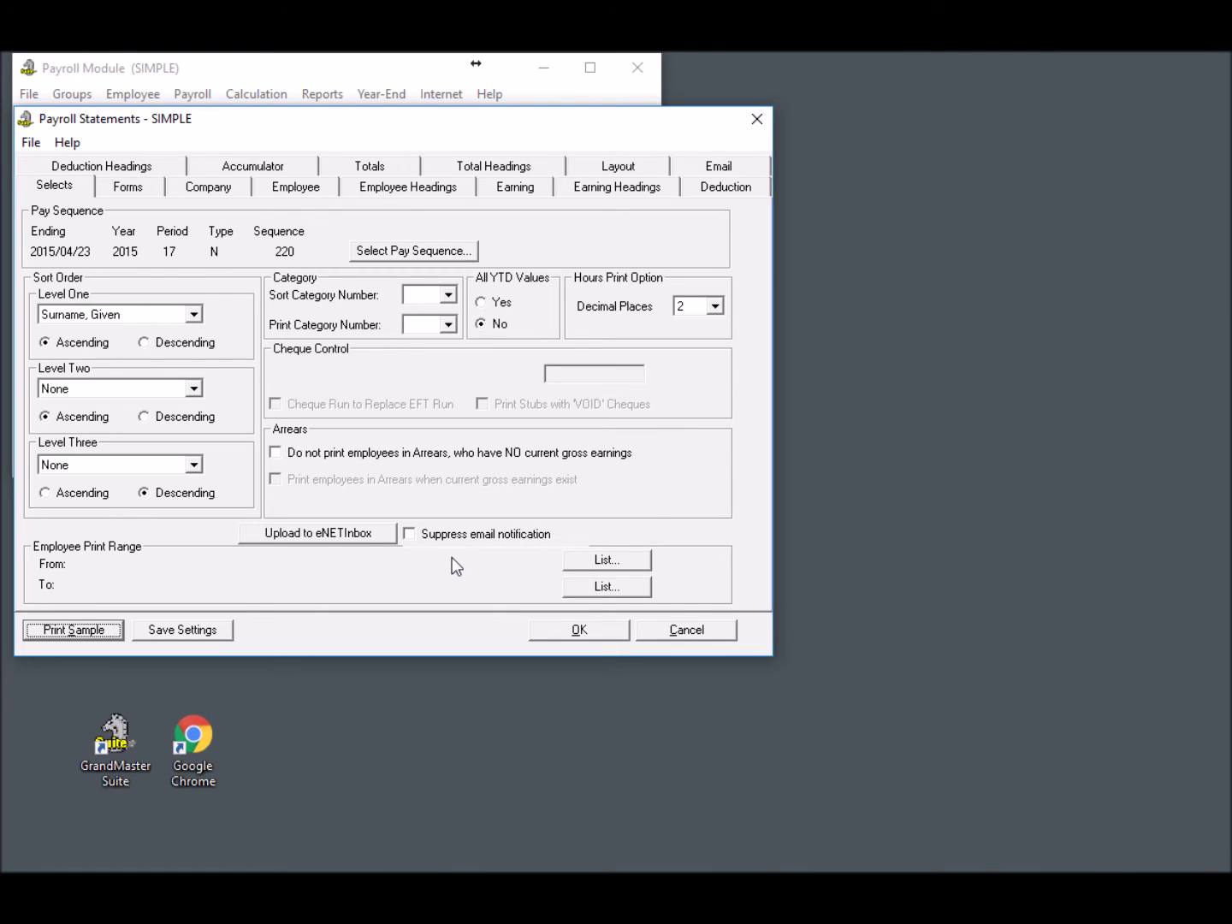
click(342, 532)
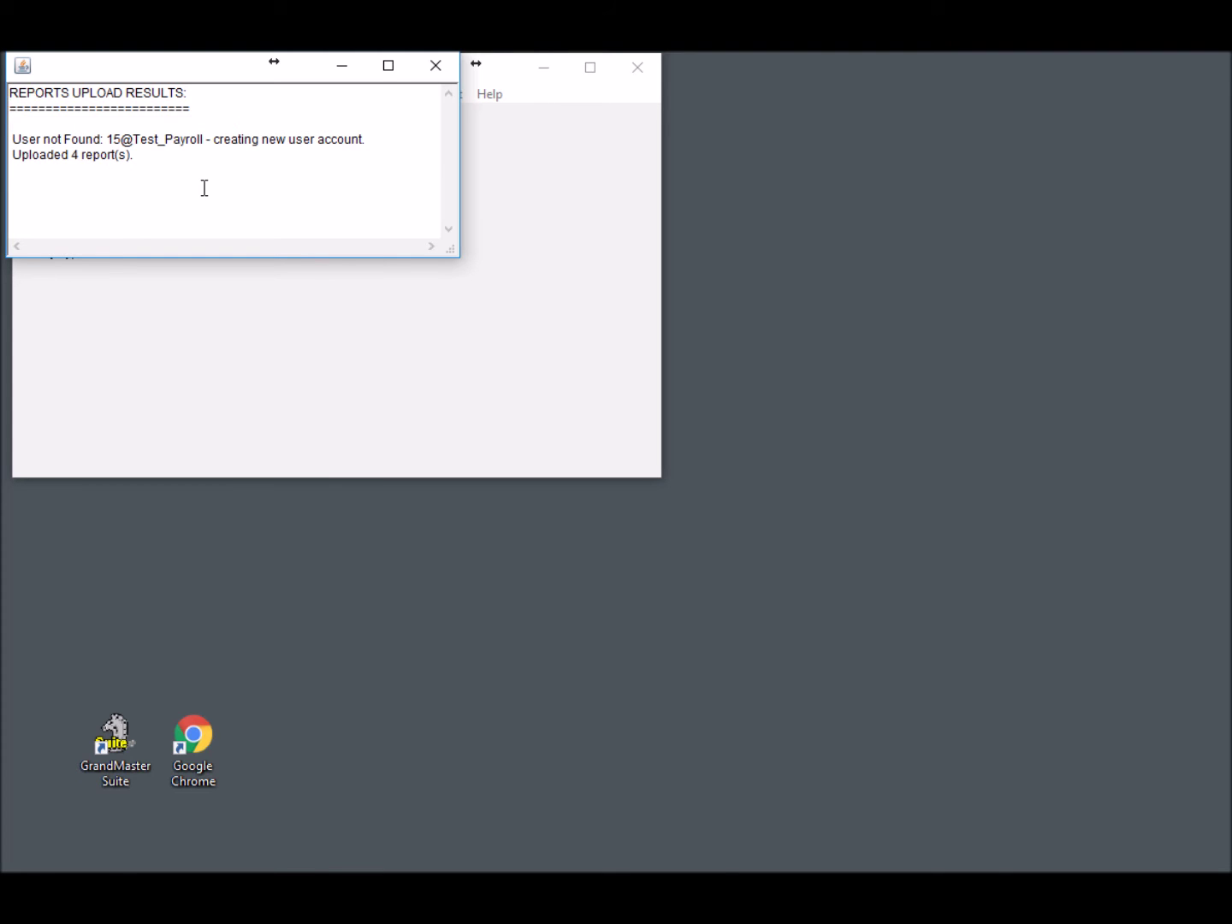
drag(212, 139, 372, 142)
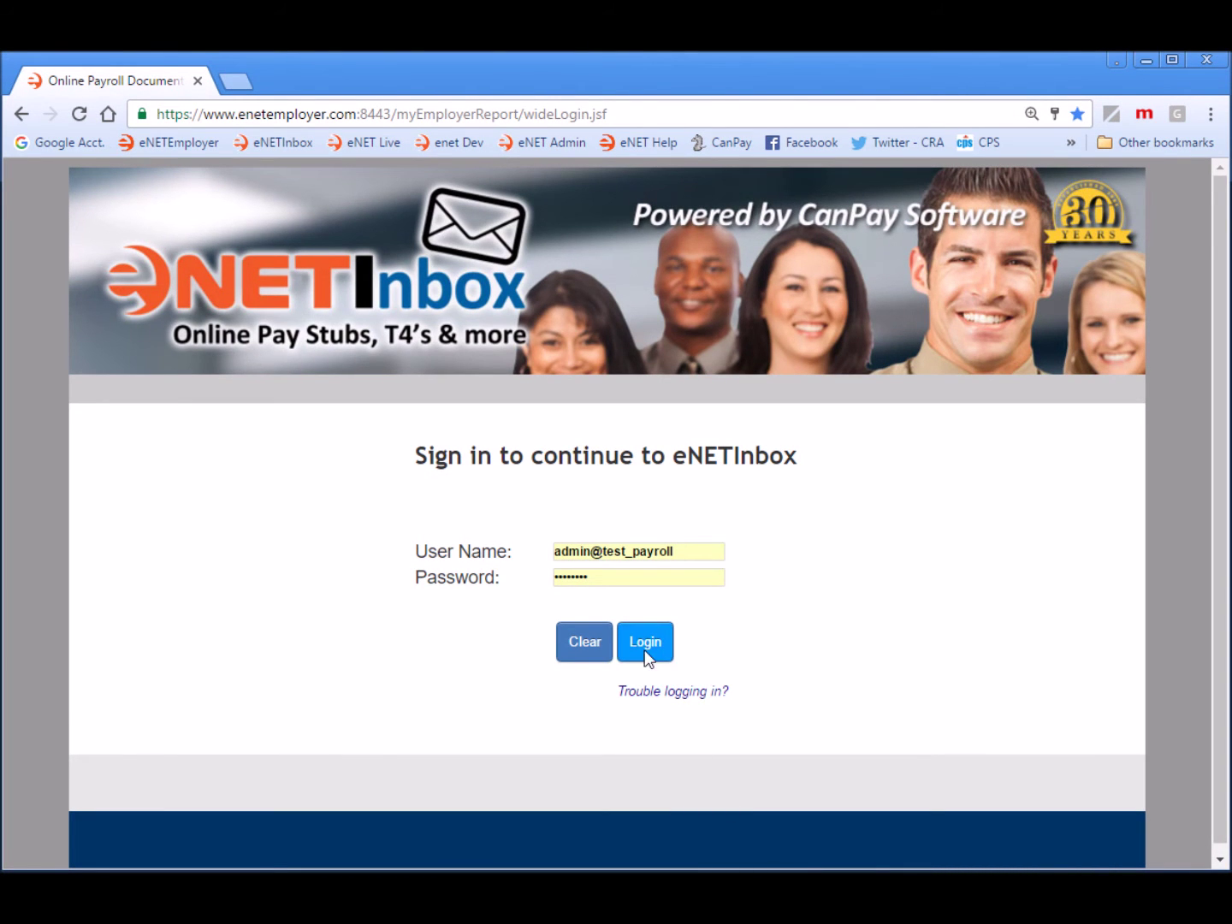
Log in to eNETInbox as administrator and expand an employee to show Run 220 and 219 pay stubs.
click(639, 642)
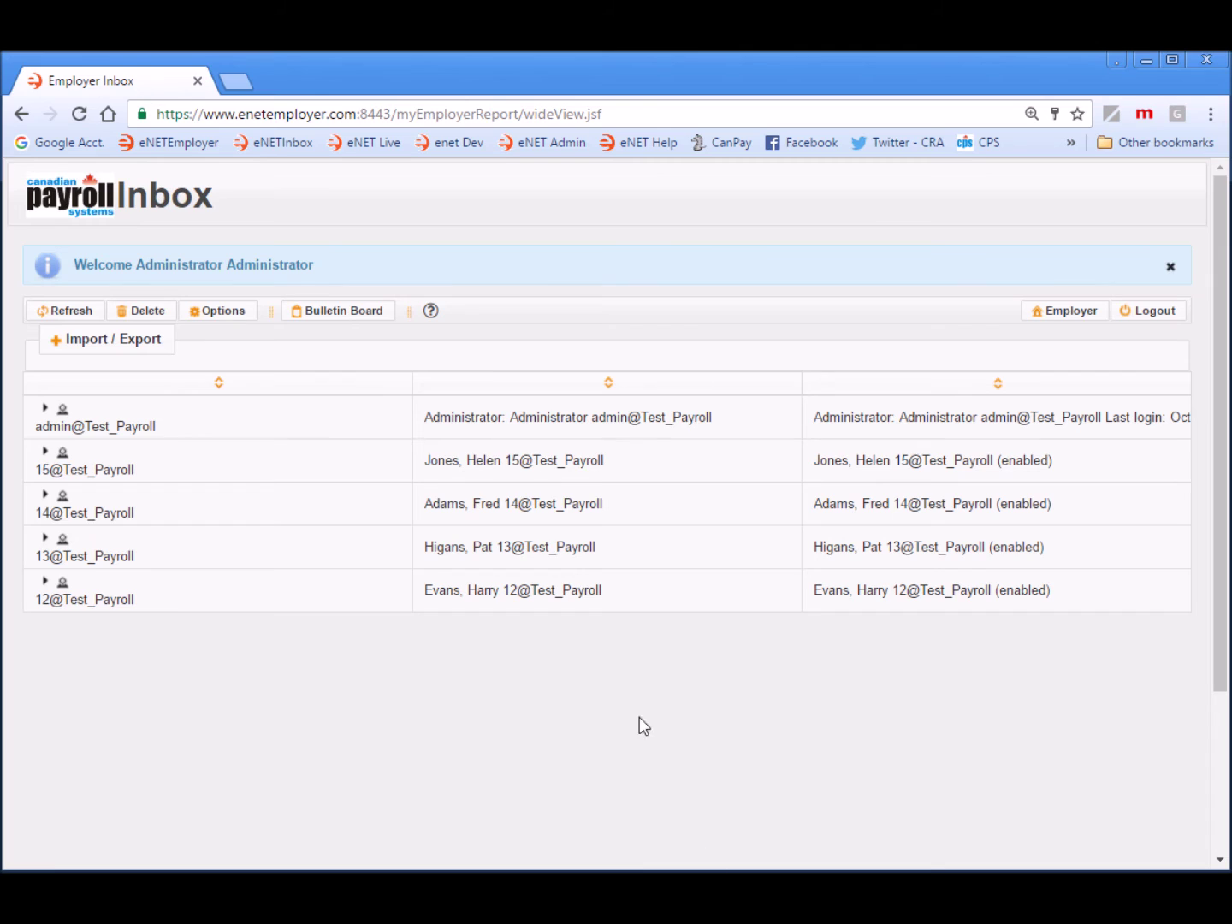
click(366, 423)
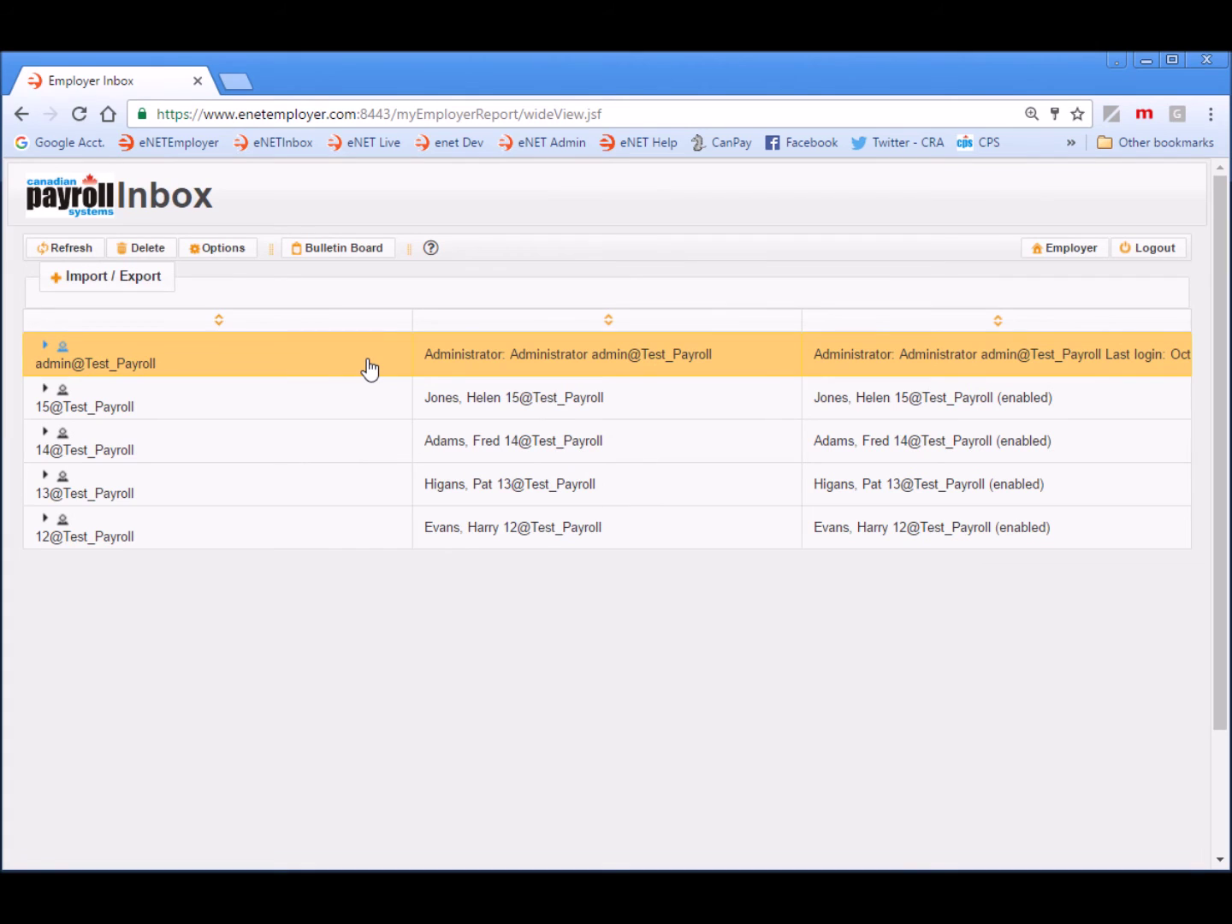
click(45, 432)
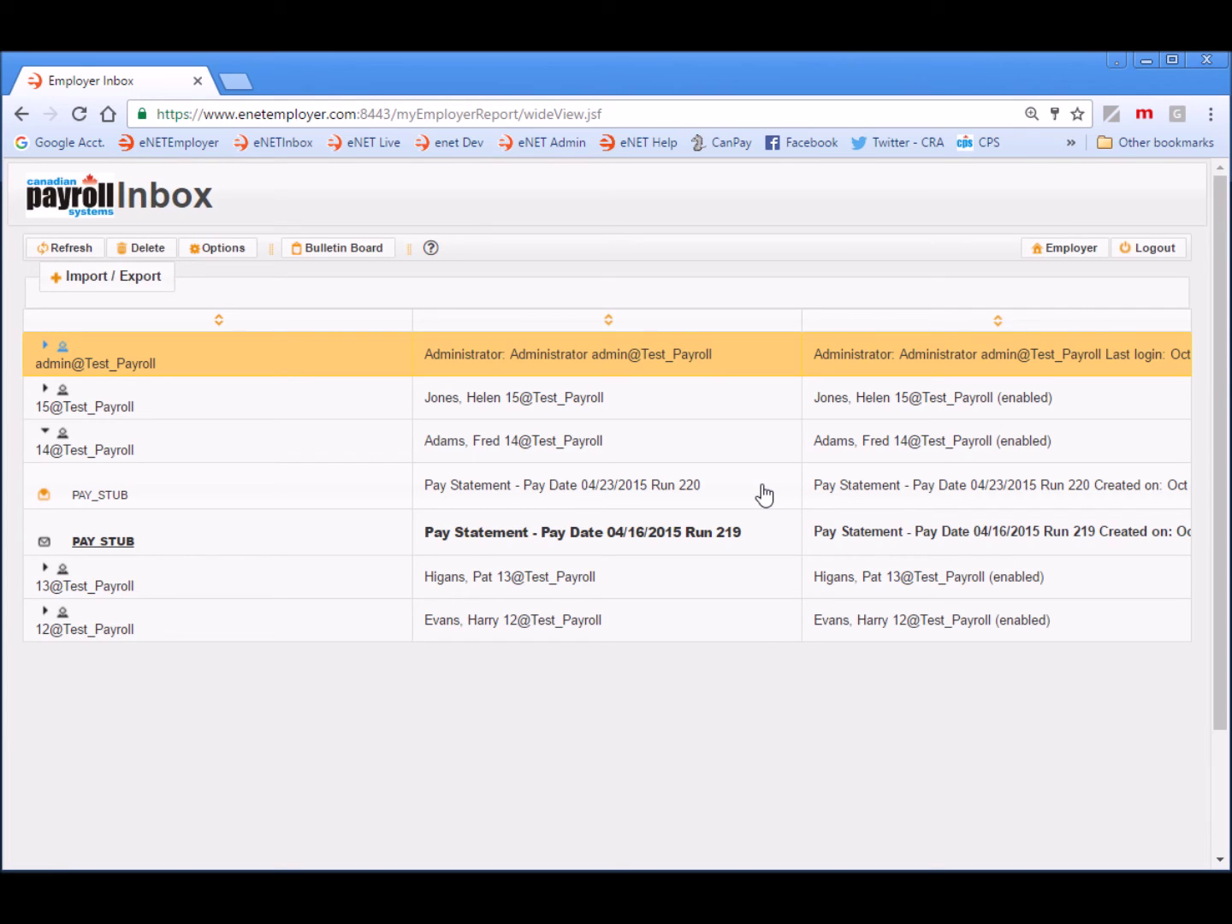
Download the Run 220 pay stub, review its PDF, and close it.
click(304, 493)
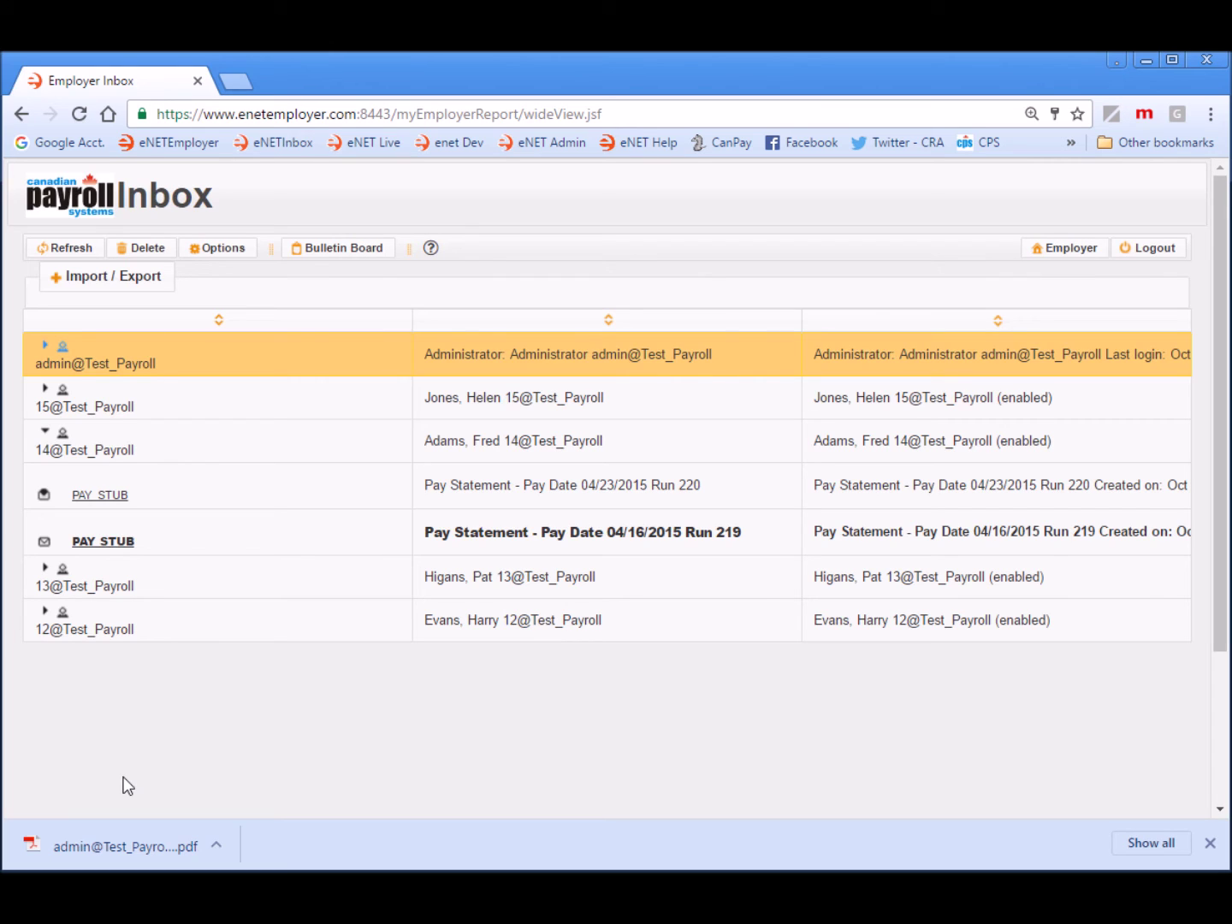
click(124, 844)
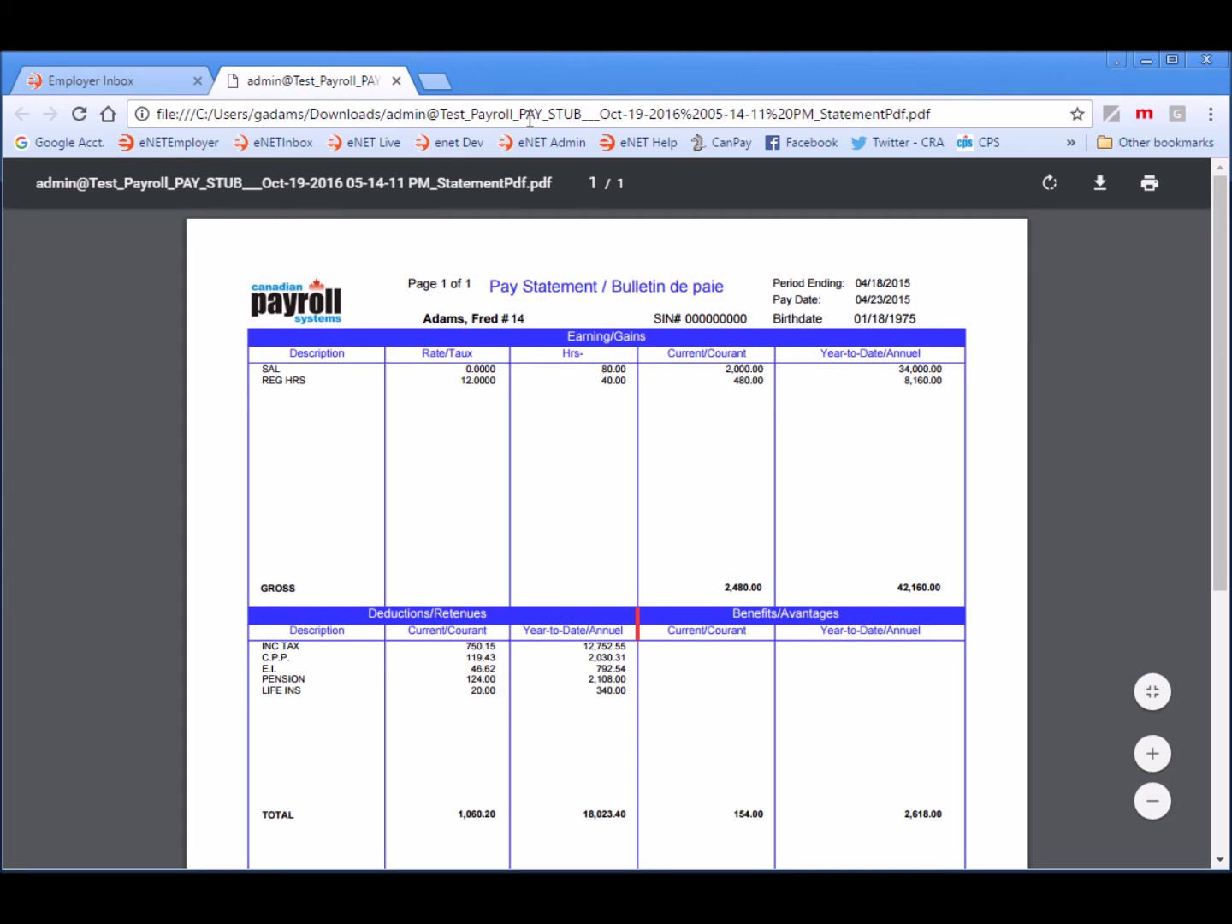
click(396, 81)
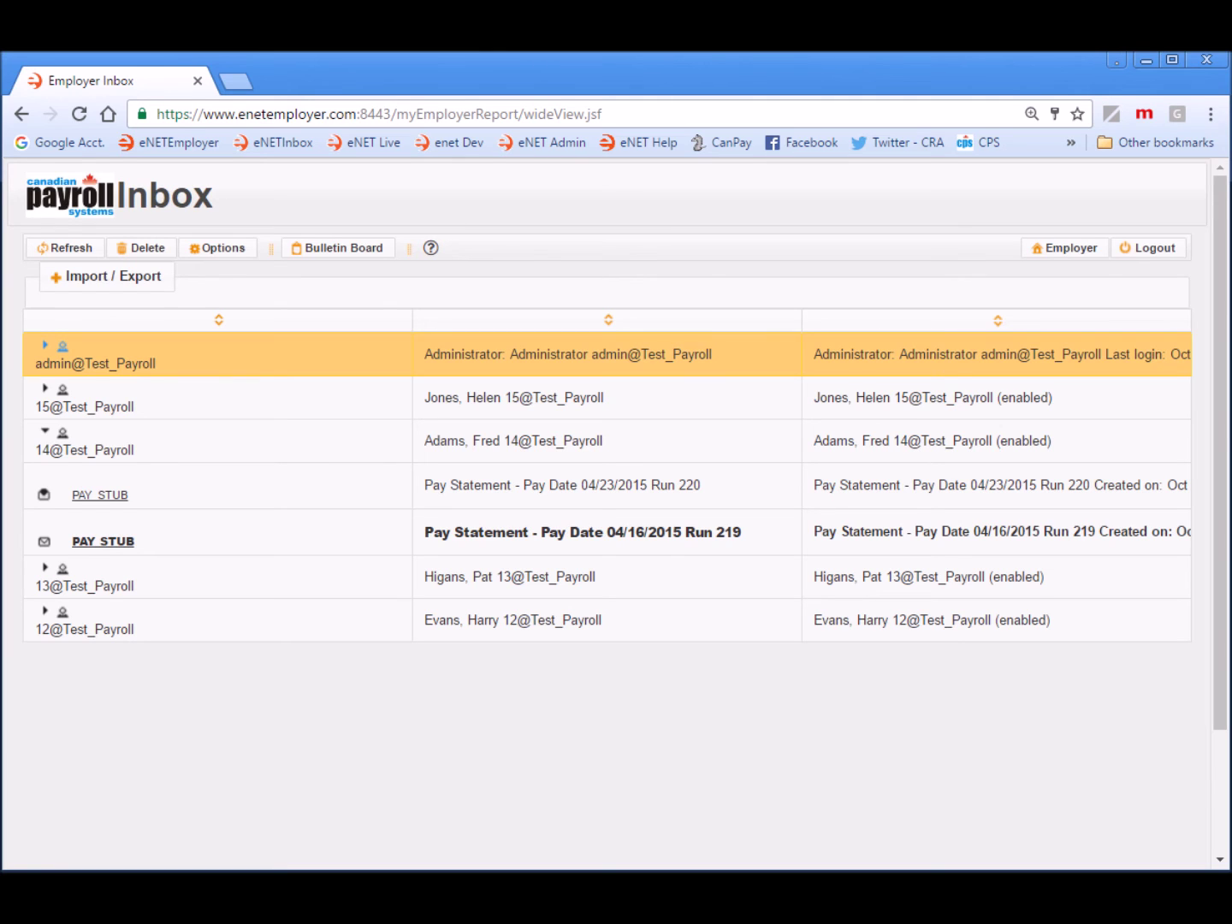
Expand the second employee and select their Run 220 pay stub, then bring up the Bulletin Board.
click(45, 389)
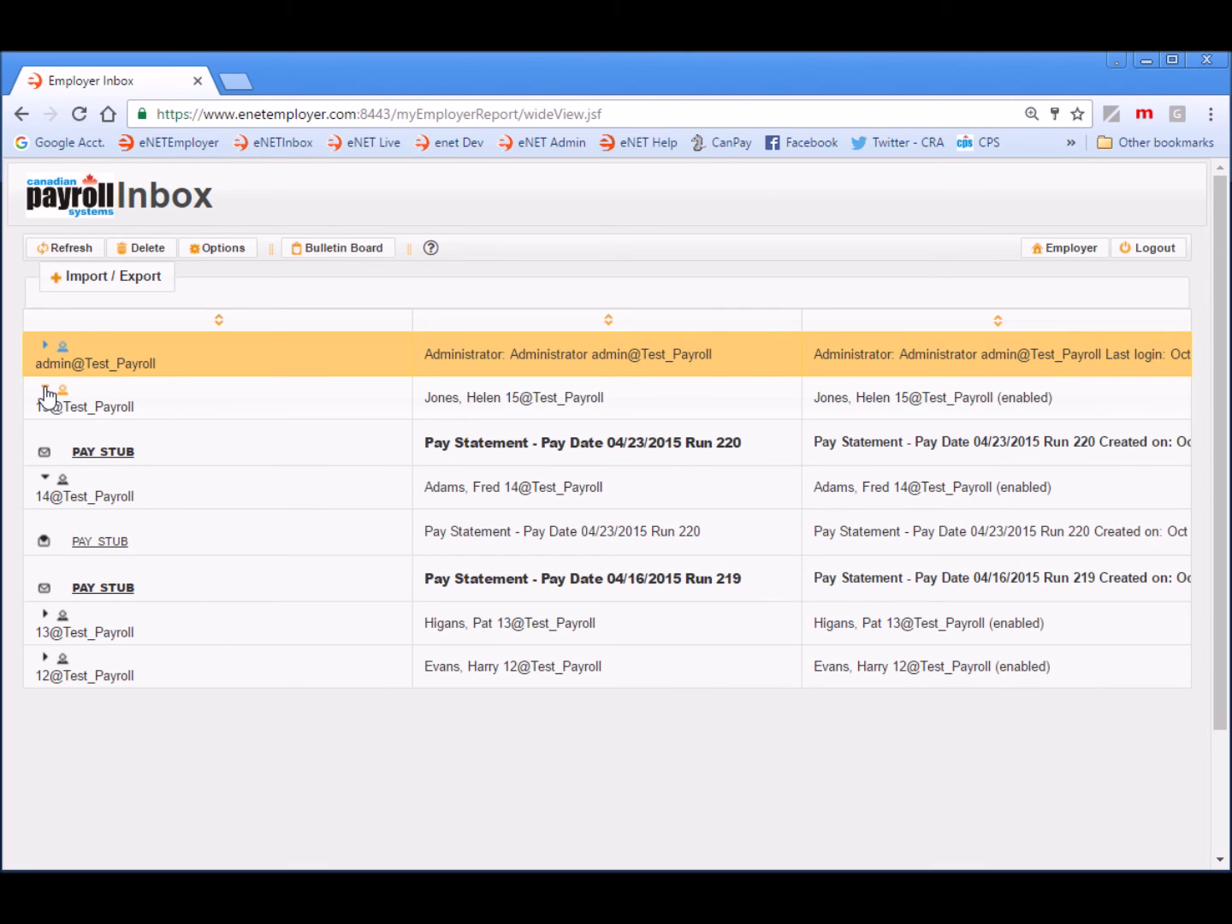
click(598, 453)
click(347, 249)
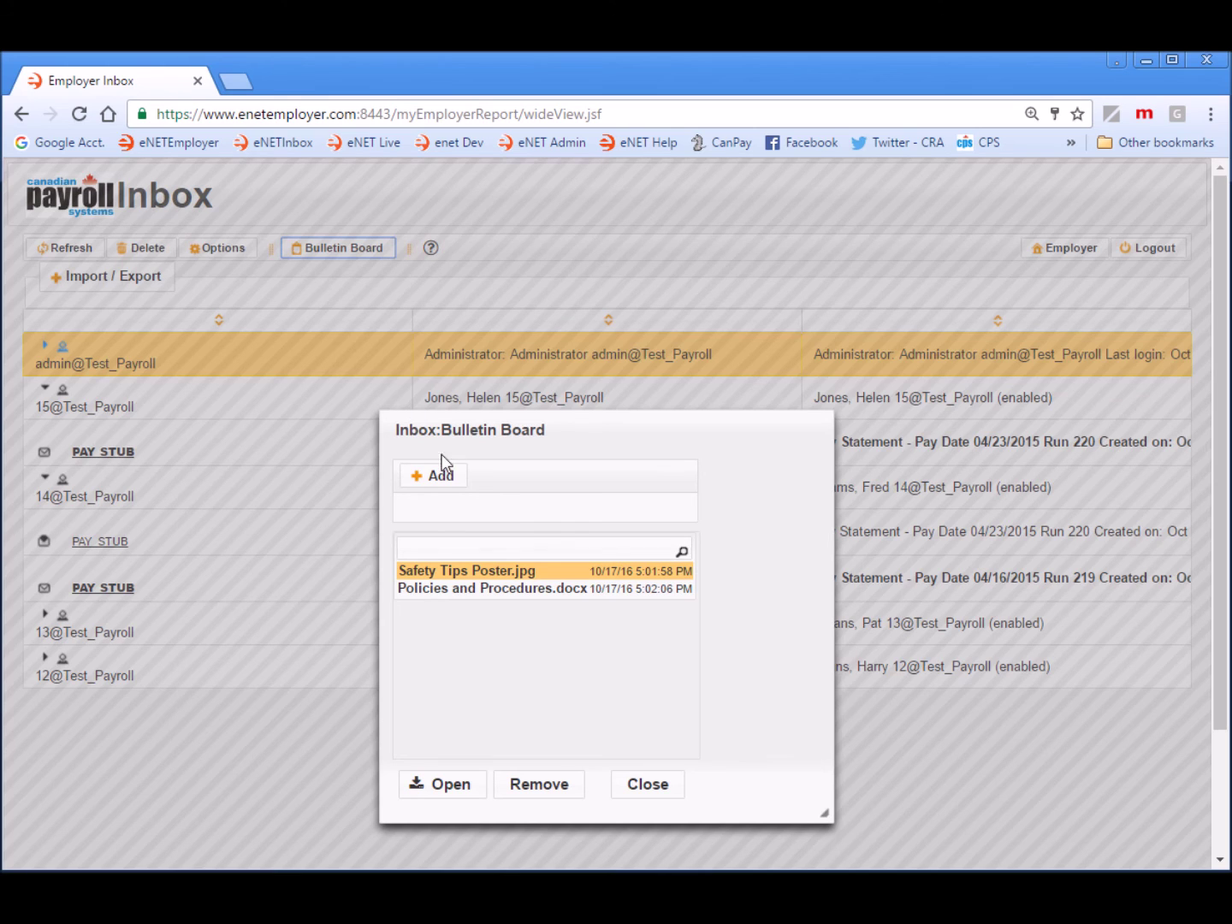
Add Company Holiday Memo.pdf to the Bulletin Board and close it.
click(443, 482)
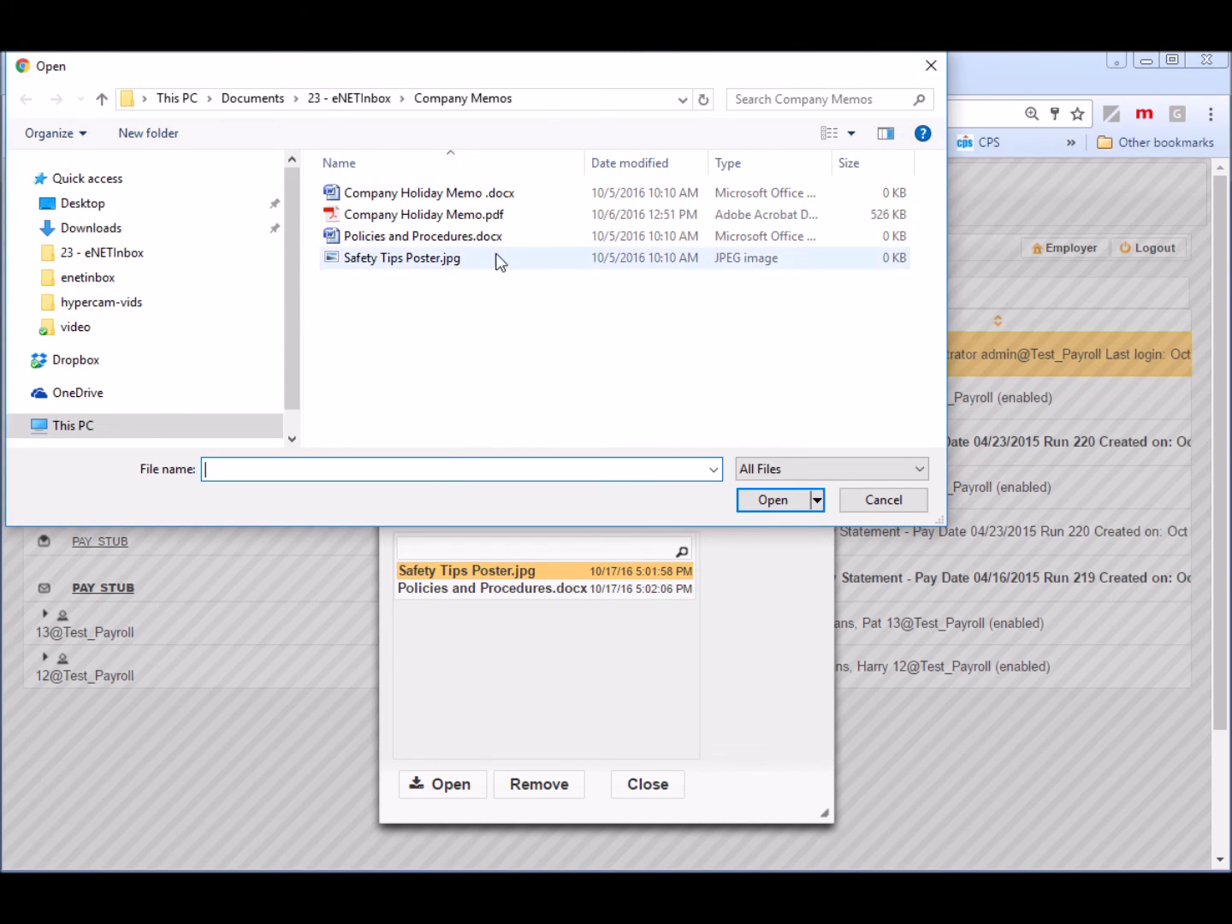
click(435, 214)
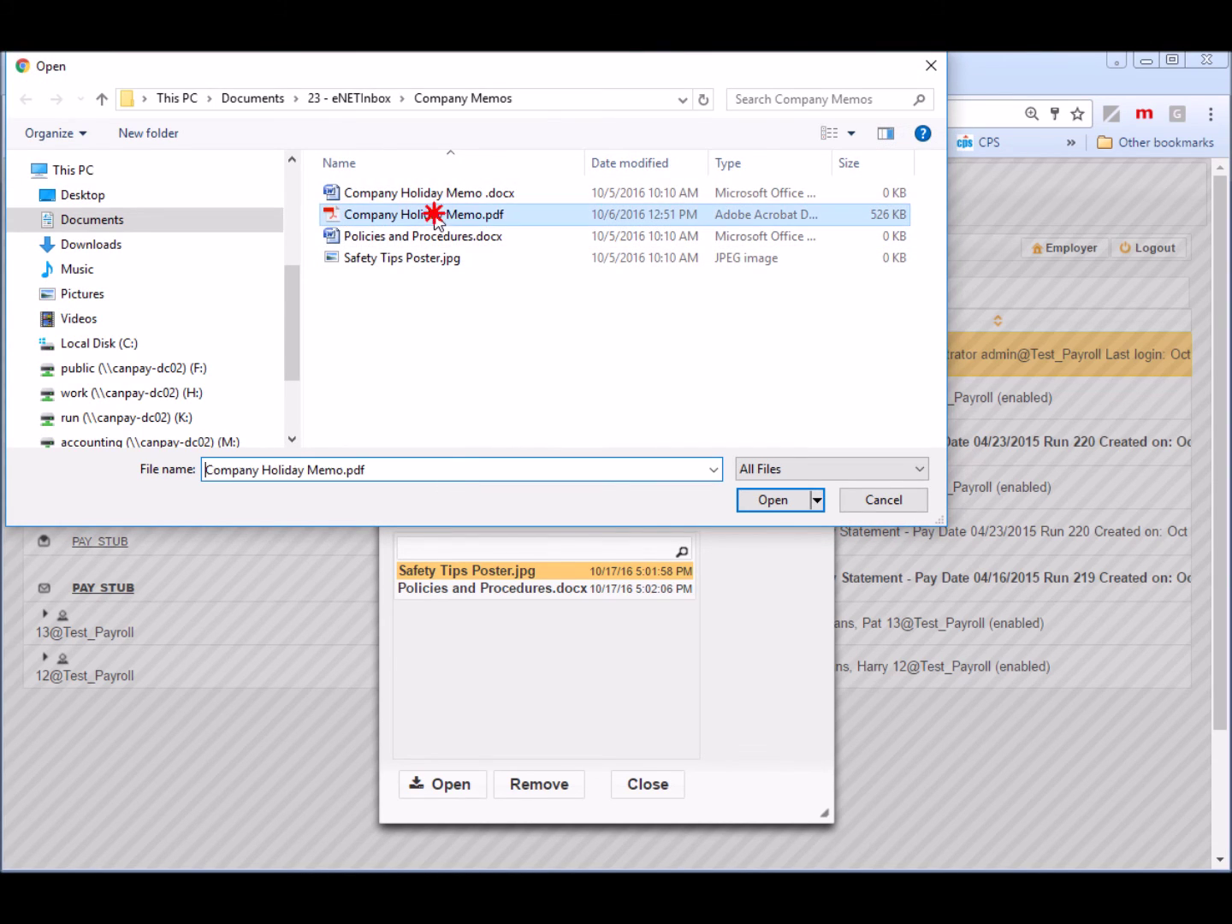
click(786, 501)
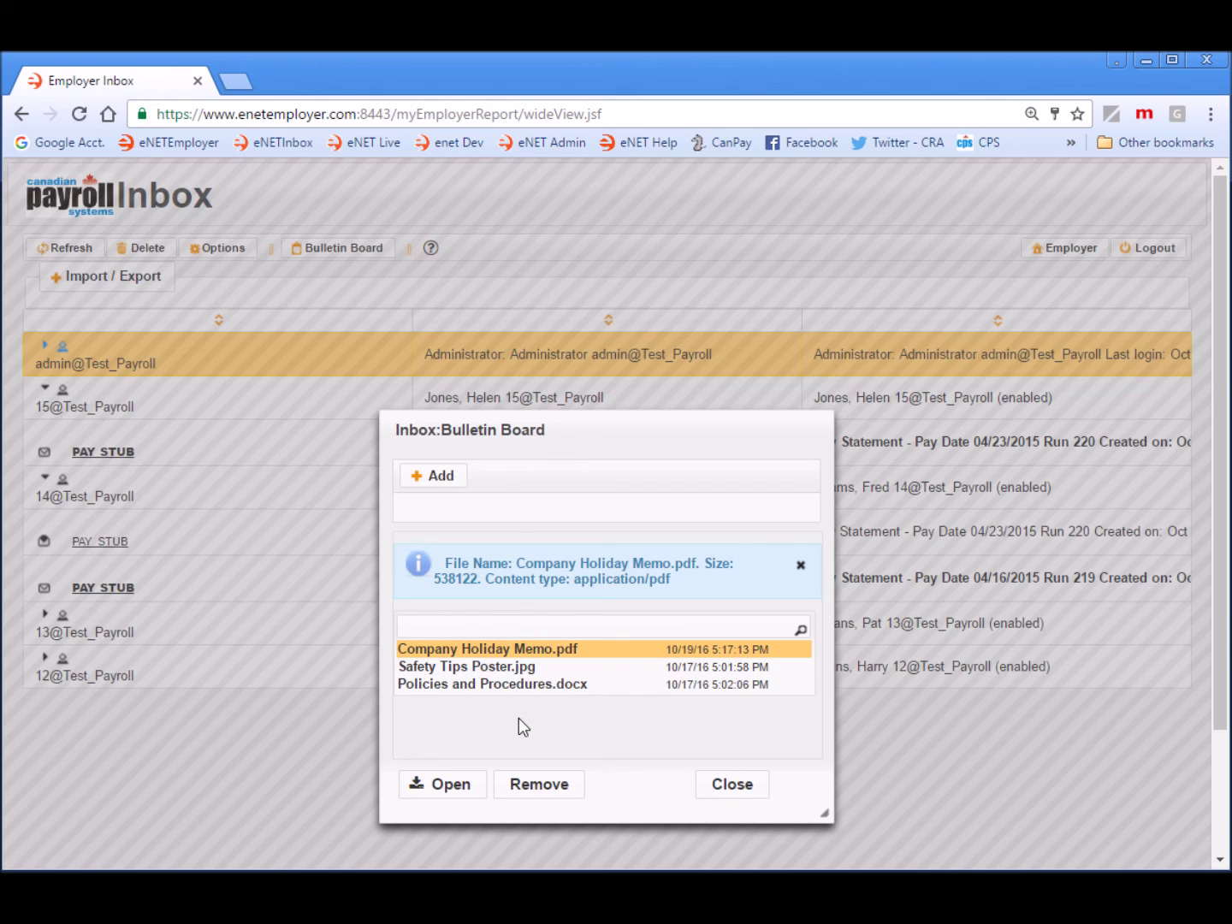
click(728, 783)
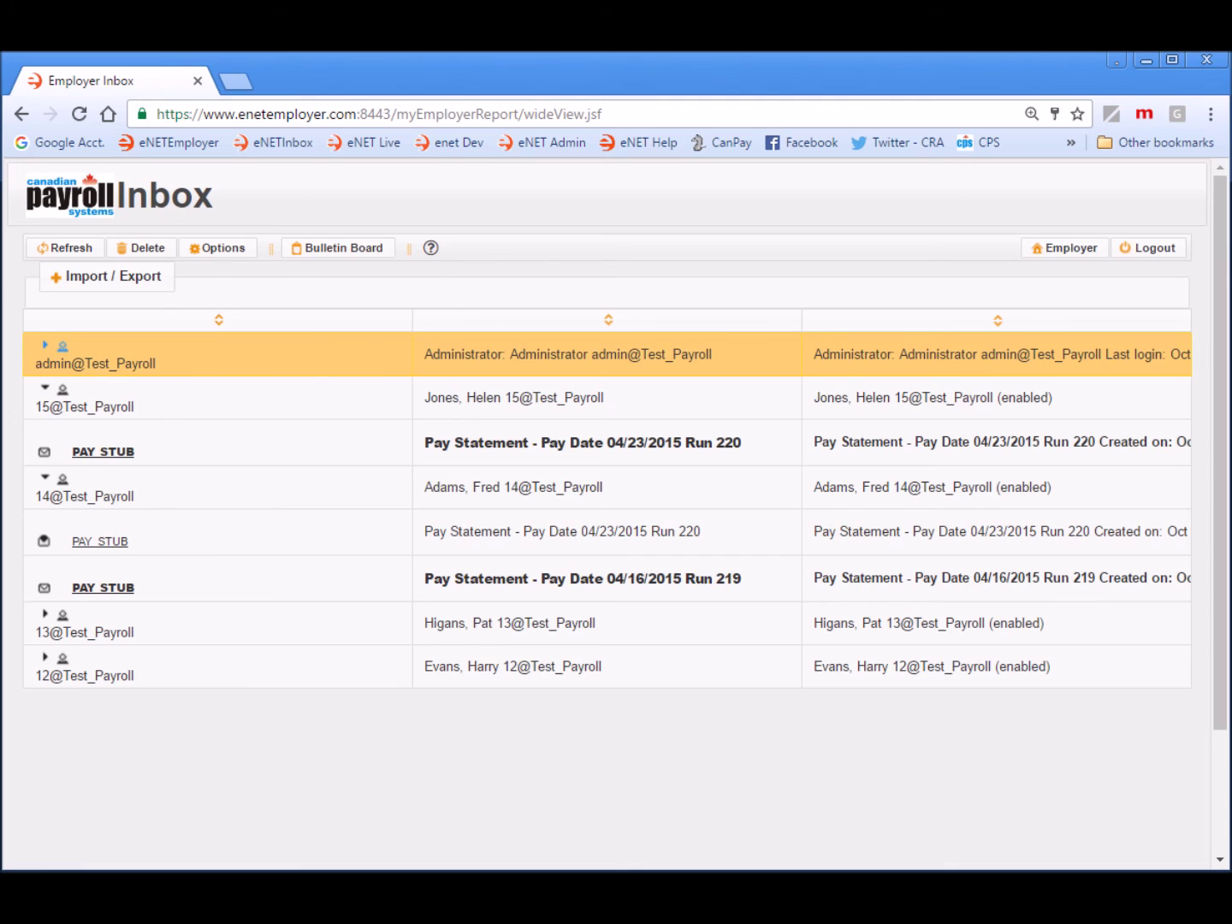
Log out of the administrator account and enter the employee's user name to sign in.
click(1152, 247)
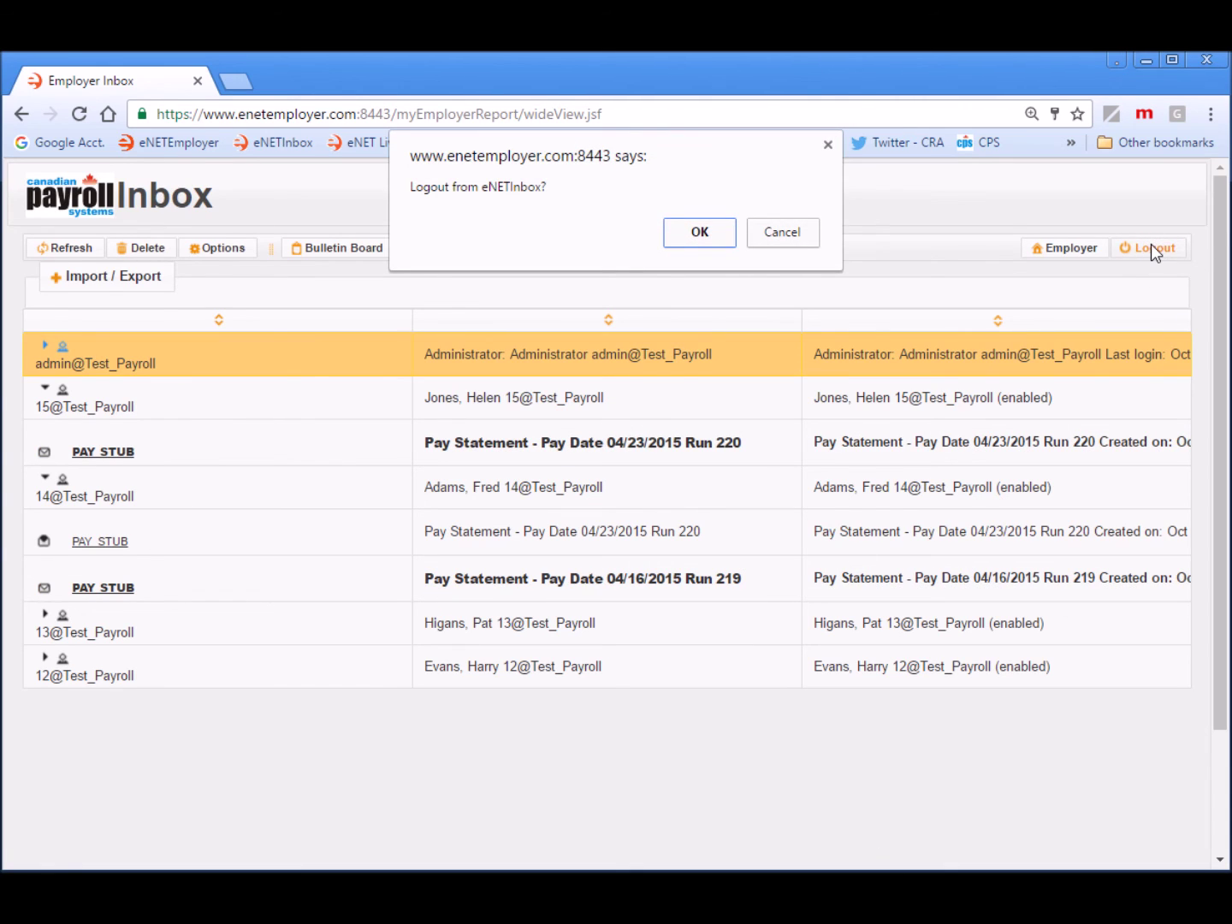
click(700, 233)
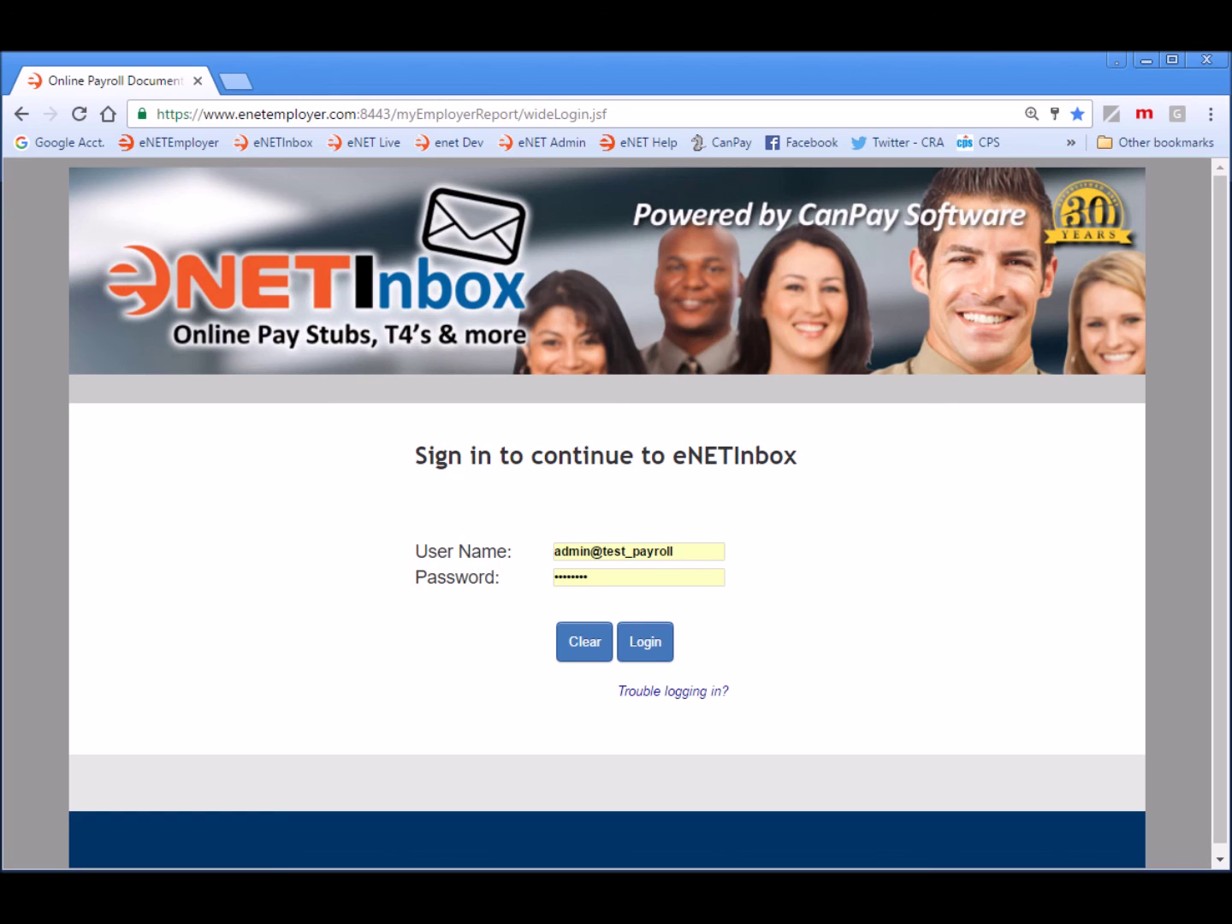
click(475, 546)
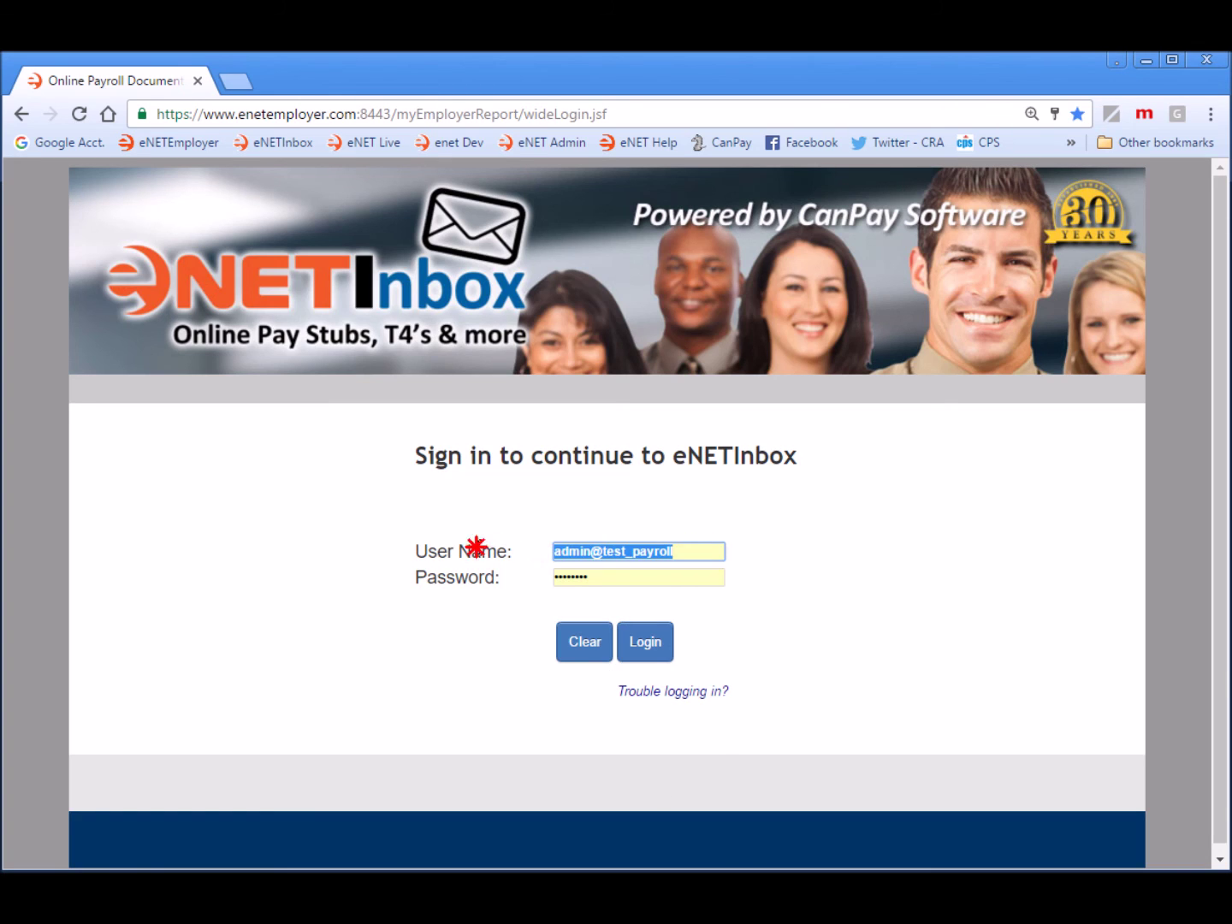
text(13)
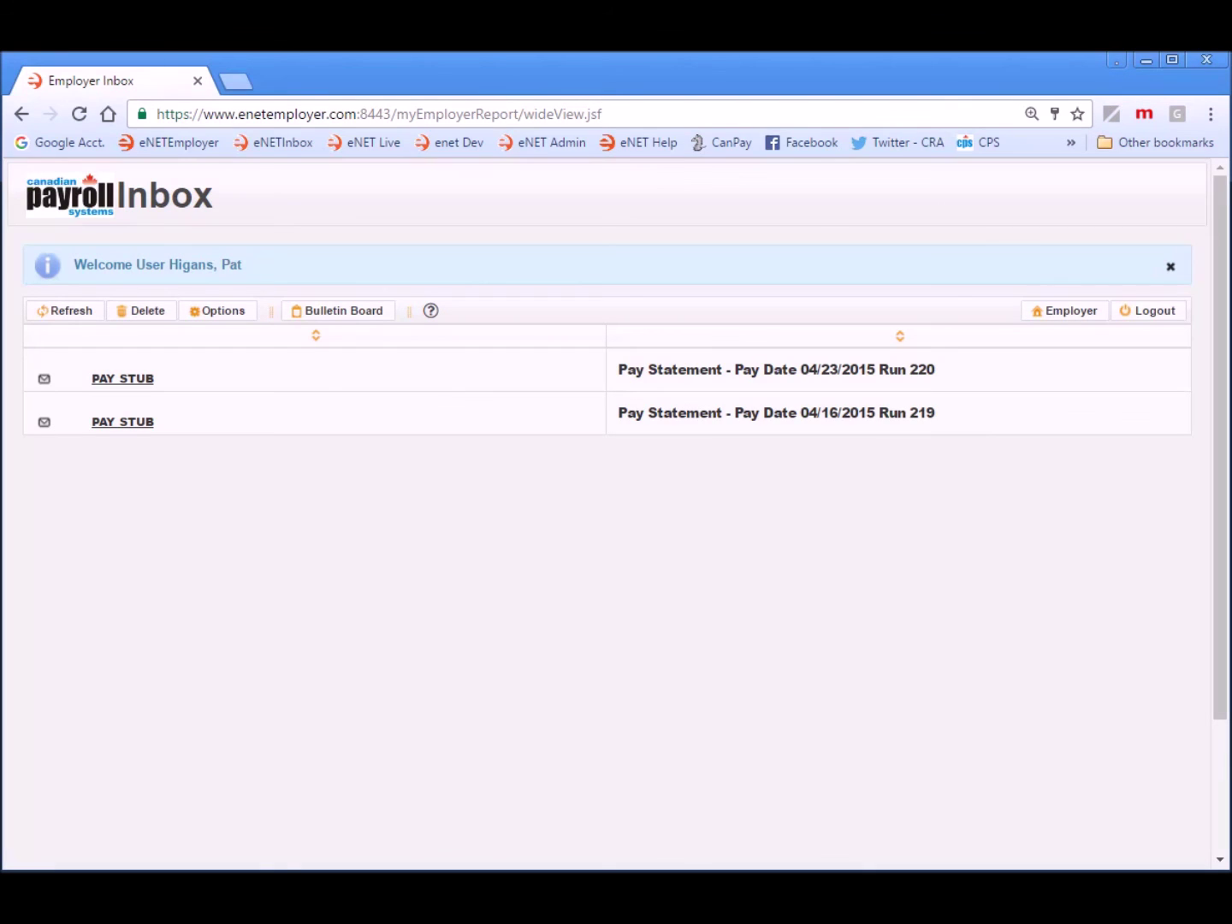
As the employee, download and read Company Holiday Memo.pdf from the Bulletin Board, then close it.
click(338, 310)
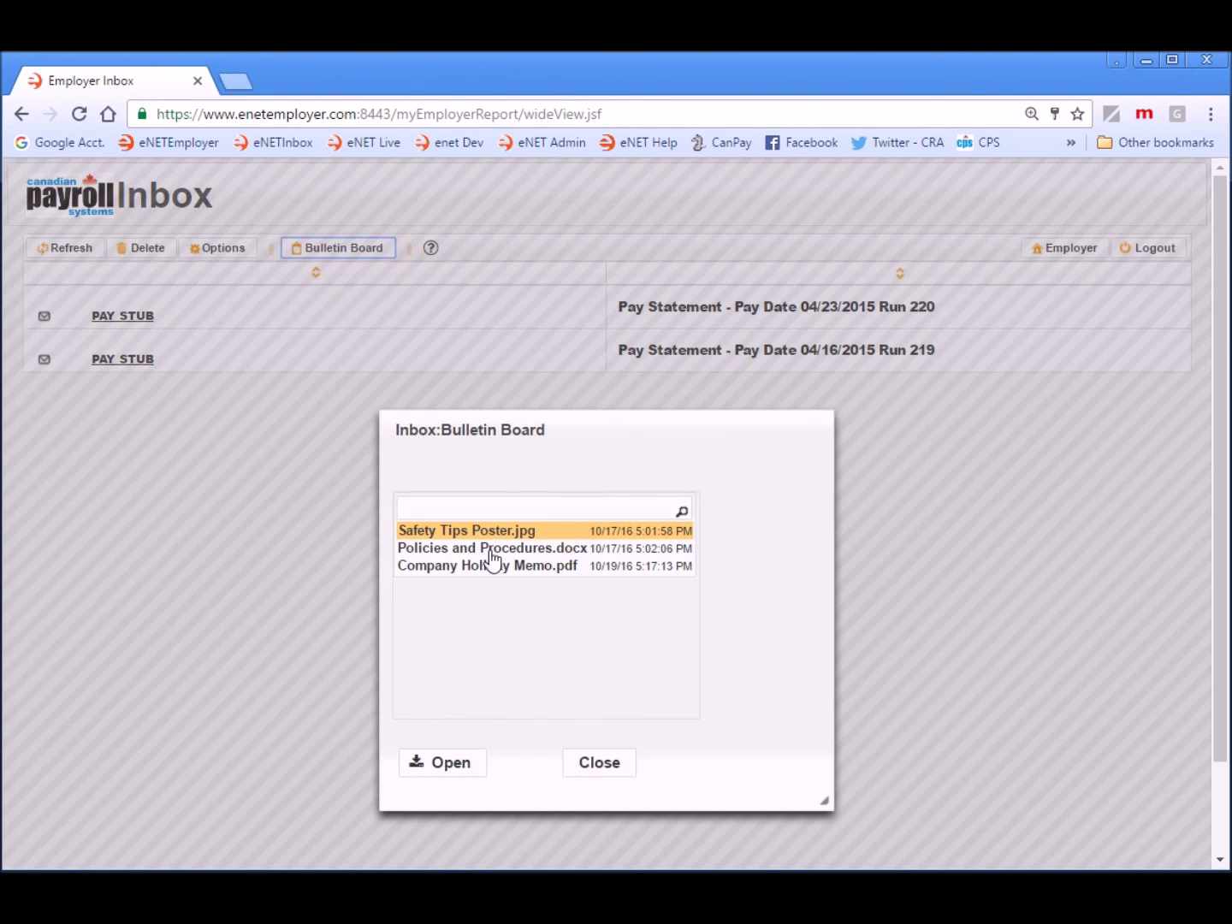
click(482, 574)
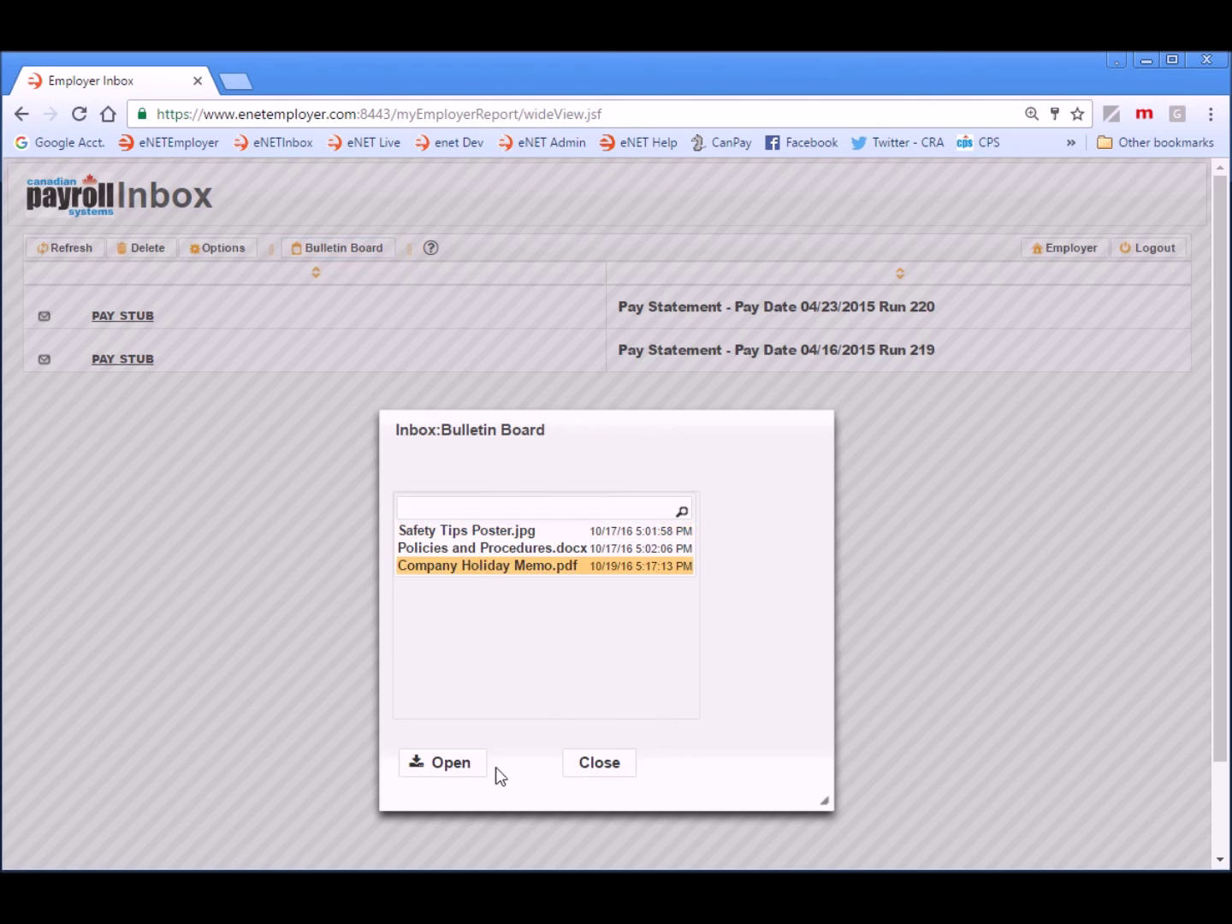
click(467, 768)
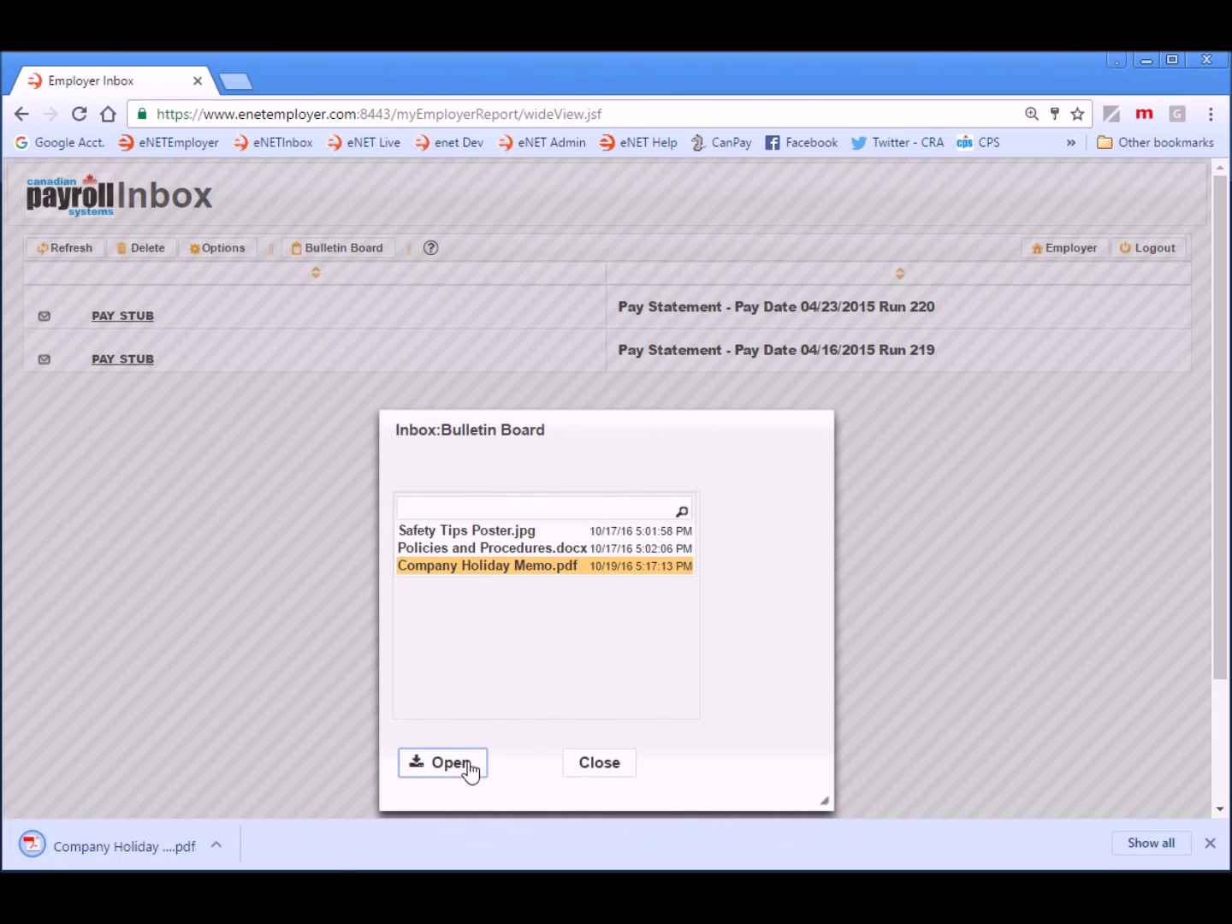
click(121, 846)
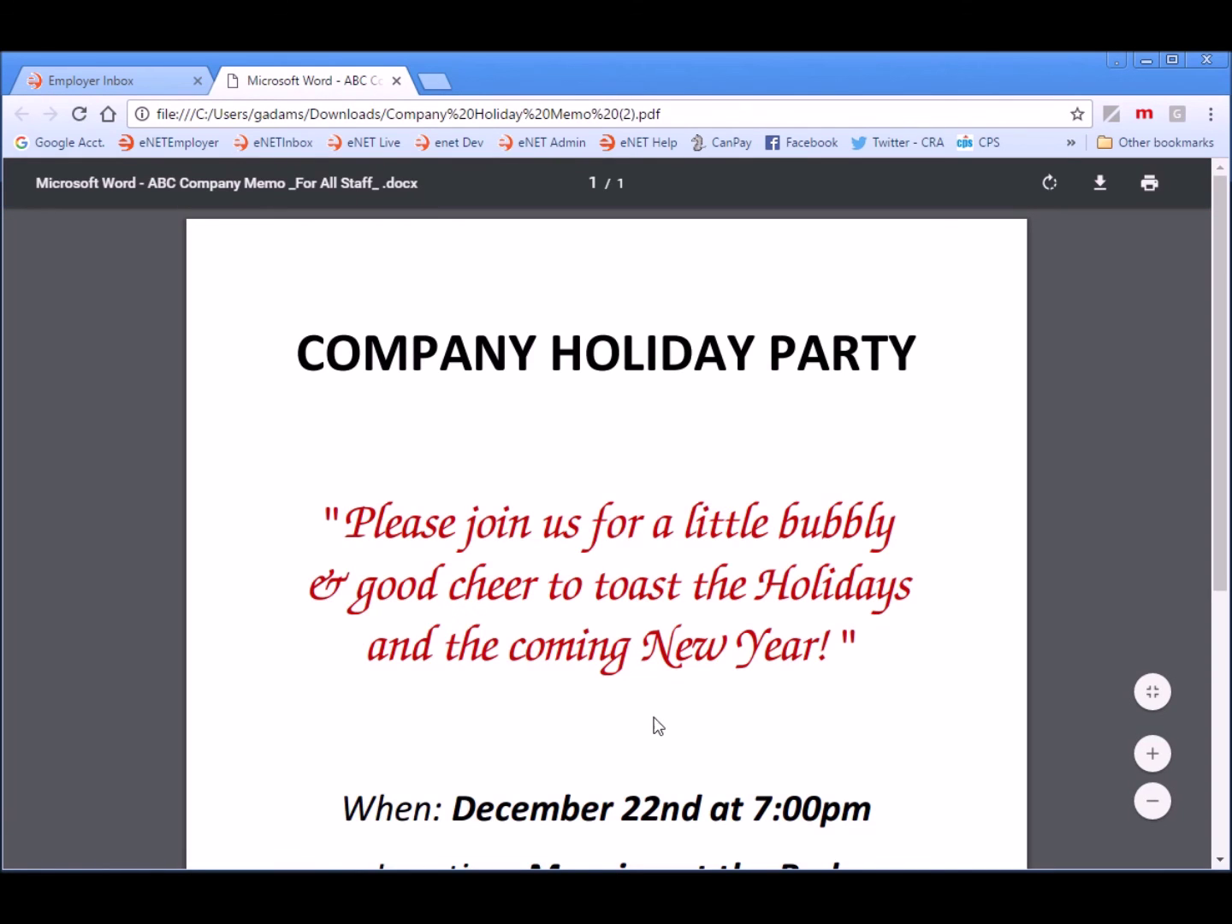
key(ctrl+minus)
key(ctrl+minus)
key(ctrl+minus)
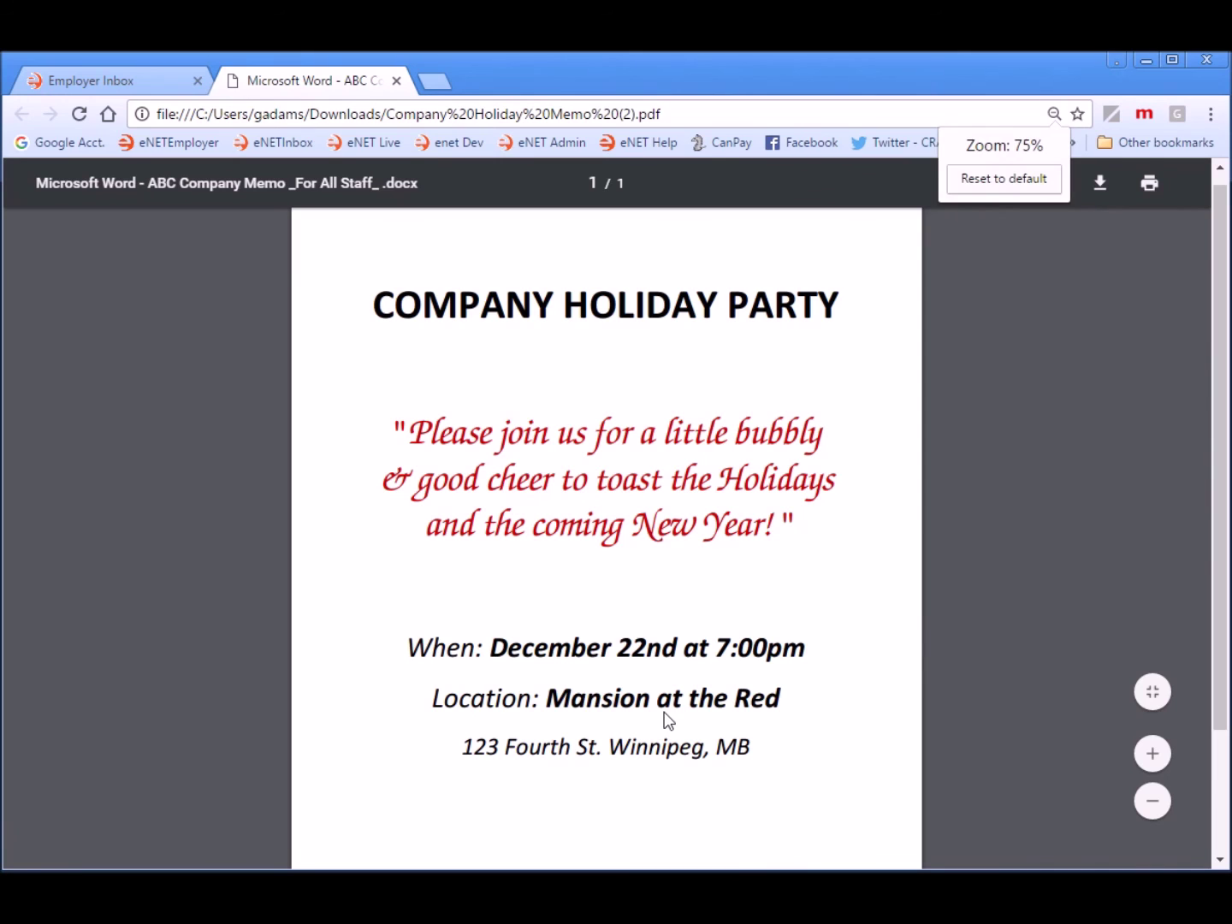
click(396, 80)
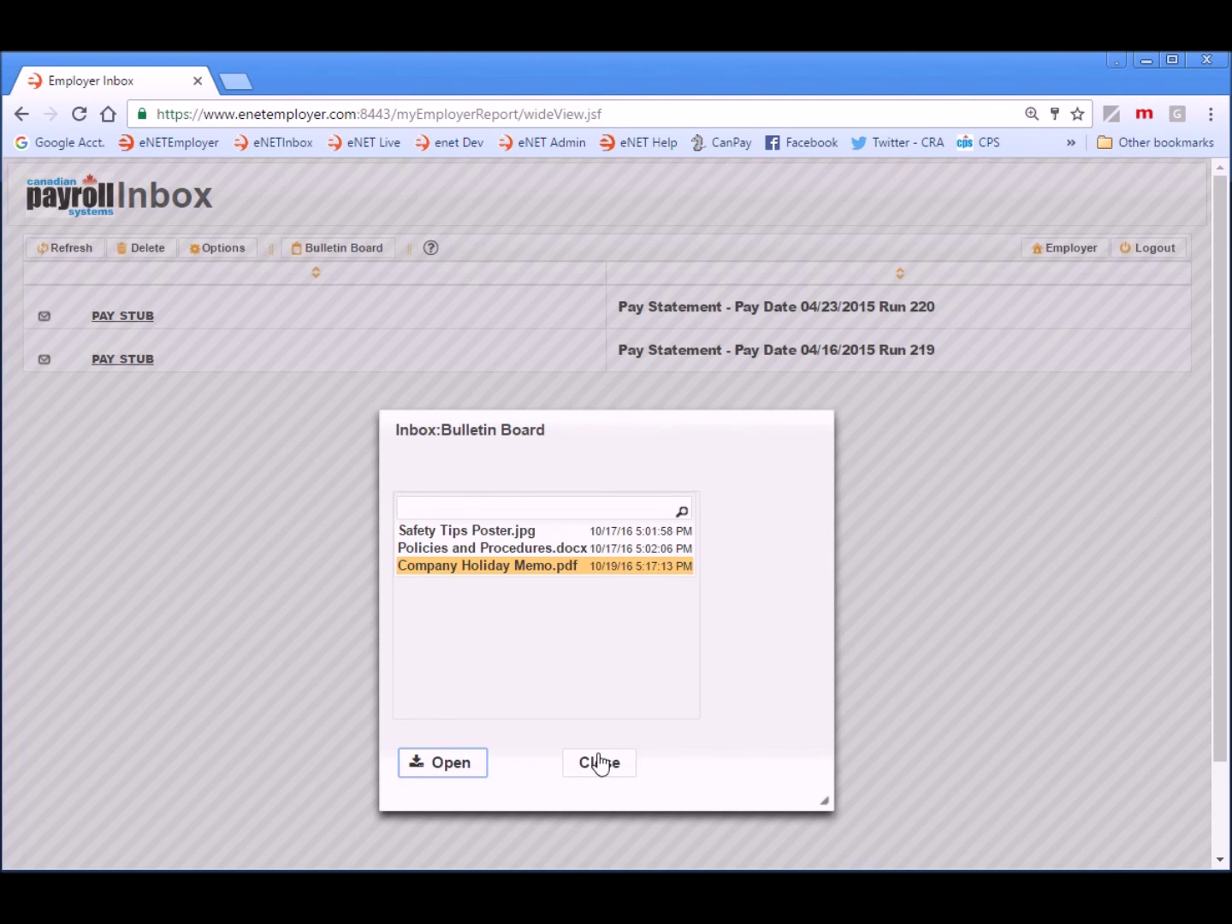
click(600, 764)
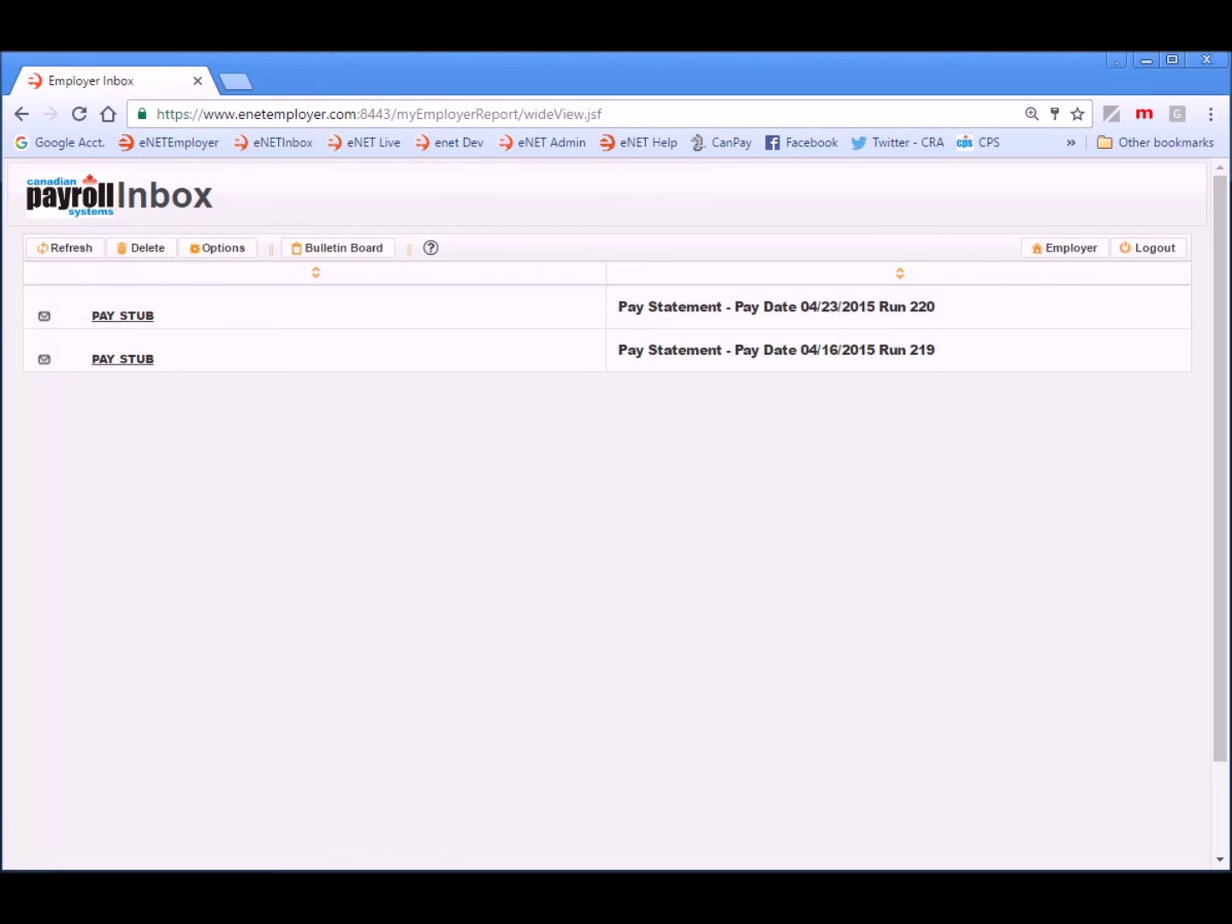